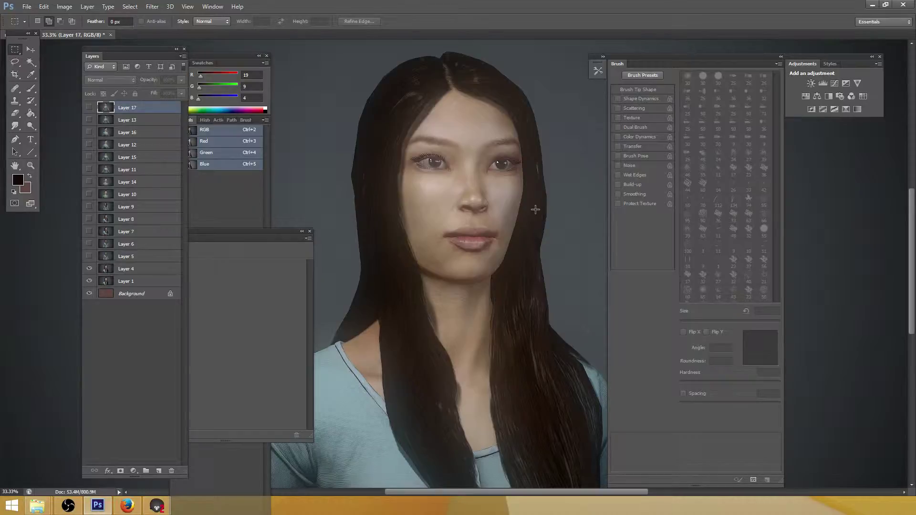
Capture the scene in Marmoset Toolbag to the clipboard and paste it above Layer 4 in the Photoshop document
{"action": "left_click", "coordinate": [157, 505]}
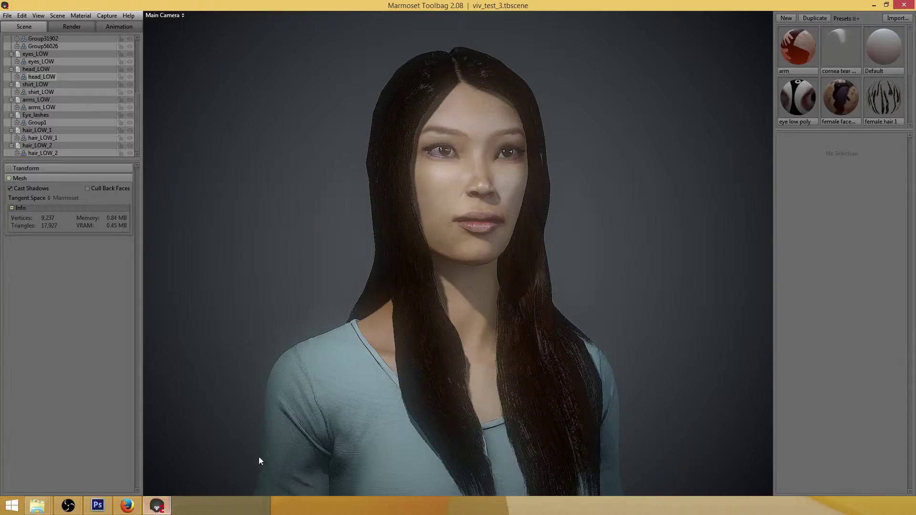
{"action": "left_click", "coordinate": [106, 15]}
{"action": "left_click", "coordinate": [115, 41]}
{"action": "left_click", "coordinate": [99, 508]}
{"action": "left_click", "coordinate": [125, 271]}
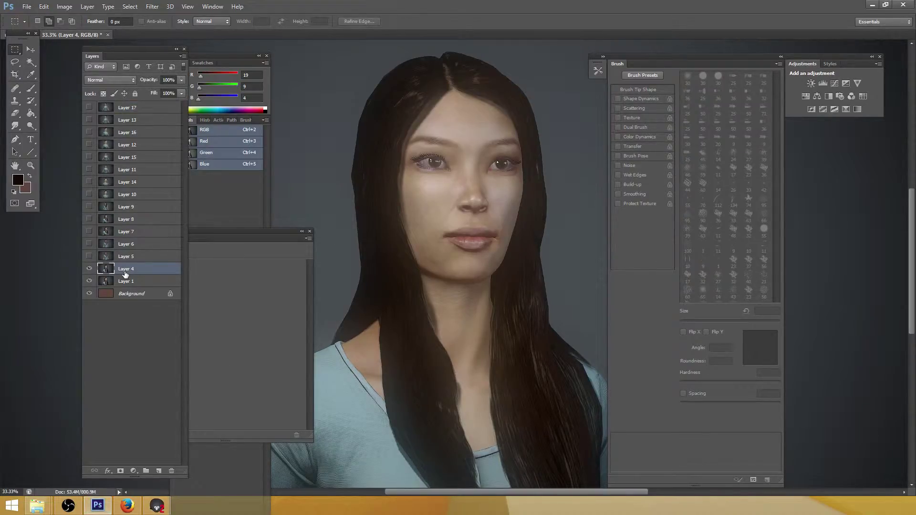
{"action": "key", "text": "ctrl+v"}
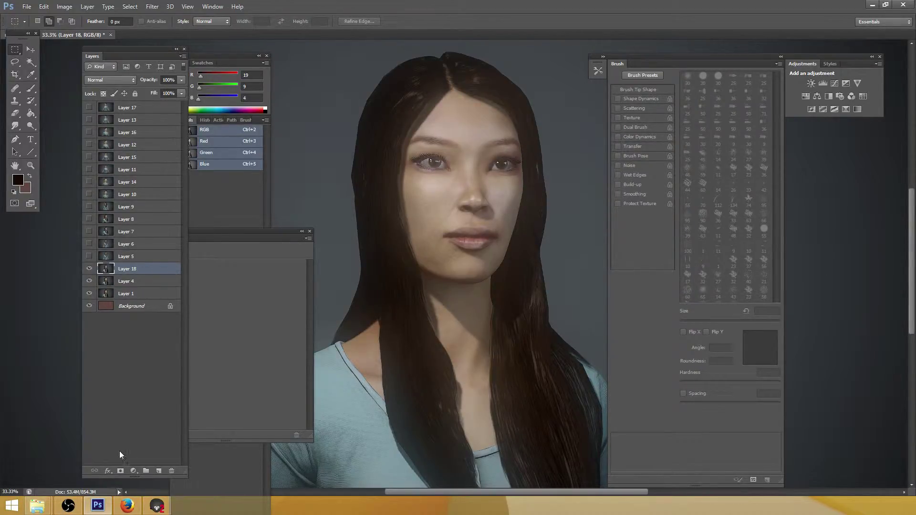
Switch to Marmoset Toolbag and open the recent scene viv_test_4.tbscene without saving changes to the current one
{"action": "left_click", "coordinate": [155, 507]}
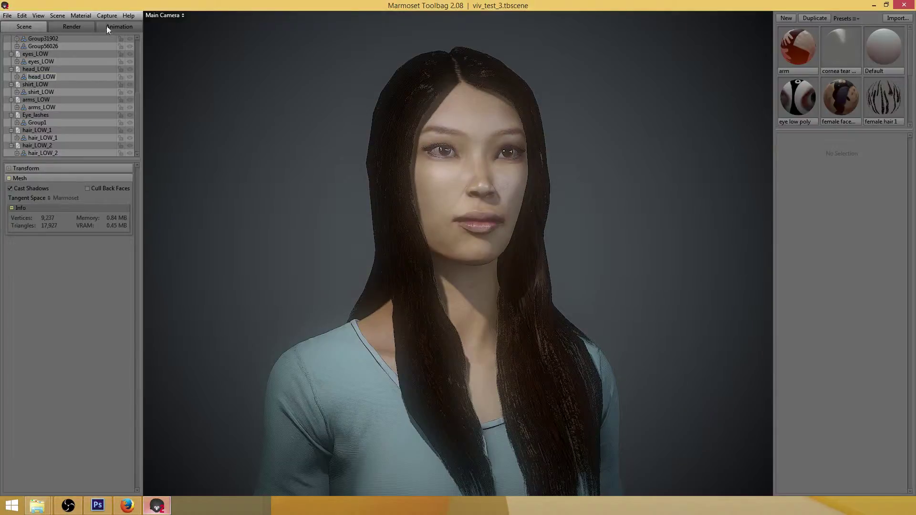
{"action": "left_click", "coordinate": [7, 15]}
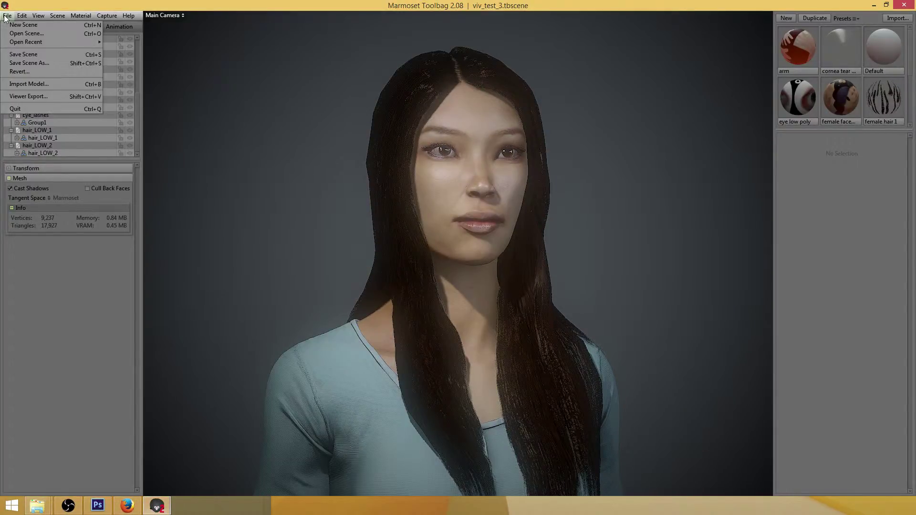
{"action": "mouse_move", "coordinate": [21, 42]}
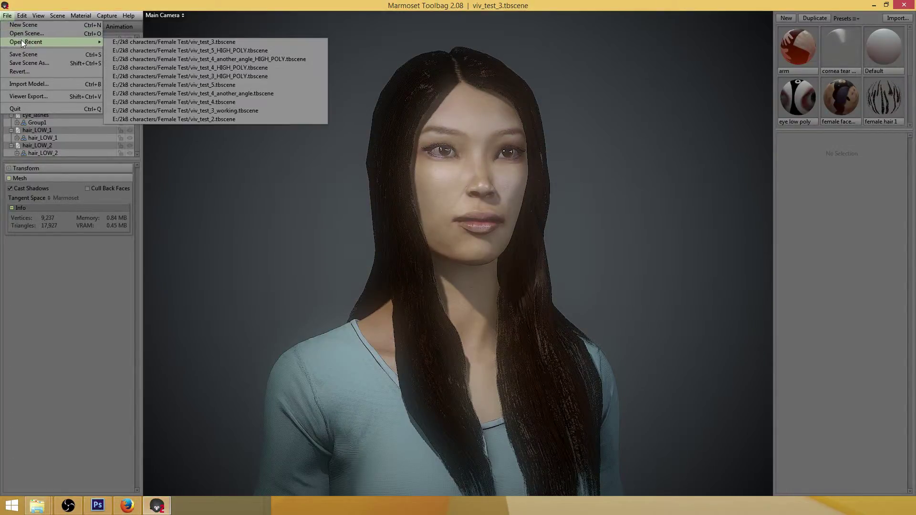
{"action": "left_click", "coordinate": [205, 102]}
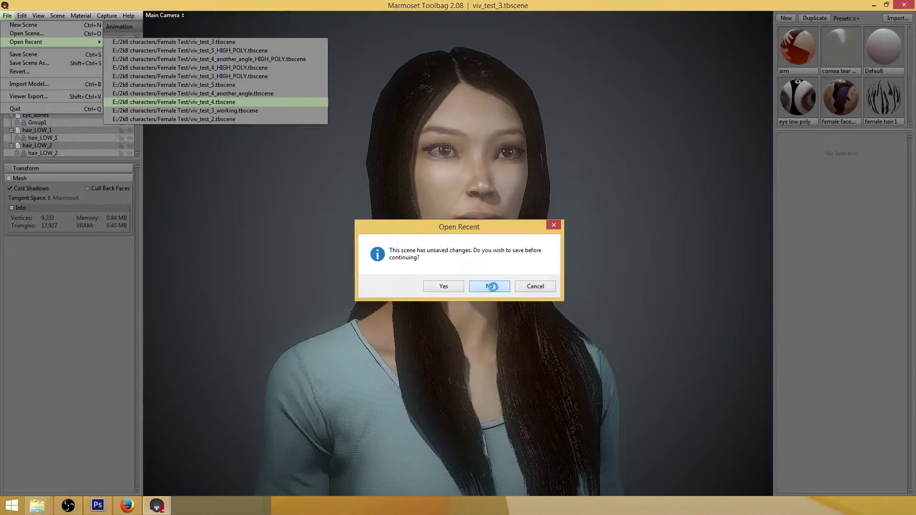
{"action": "left_click", "coordinate": [492, 286]}
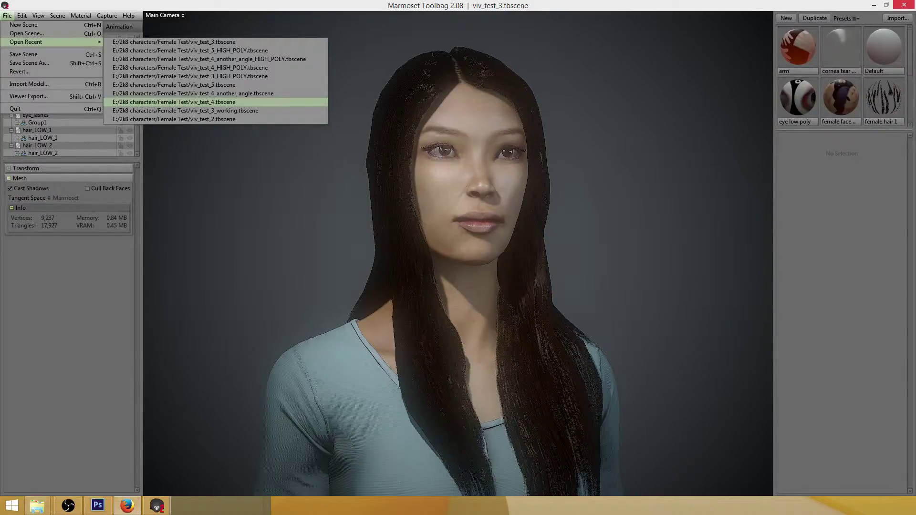
{"action": "key", "text": "Return"}
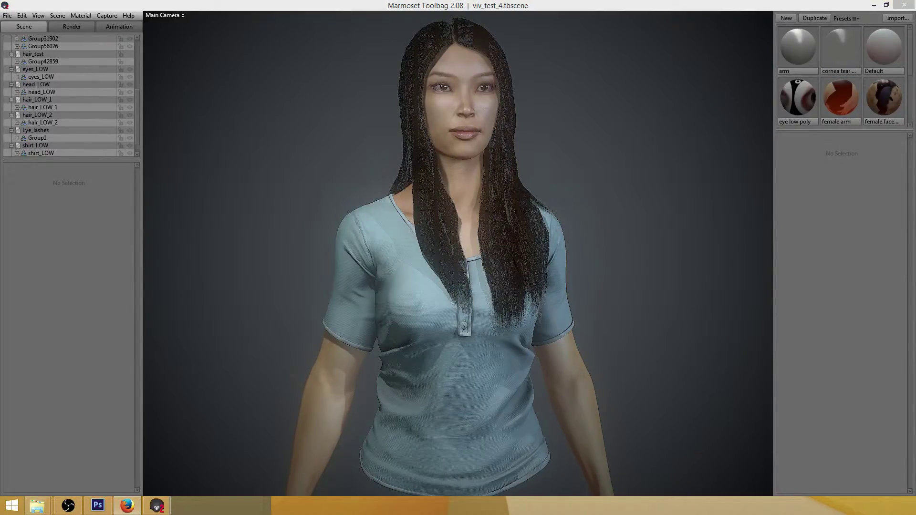
Enable Cast Shadows on the head_LOW mesh and capture the image to the clipboard
{"action": "left_click", "coordinate": [42, 93]}
{"action": "left_click", "coordinate": [11, 188]}
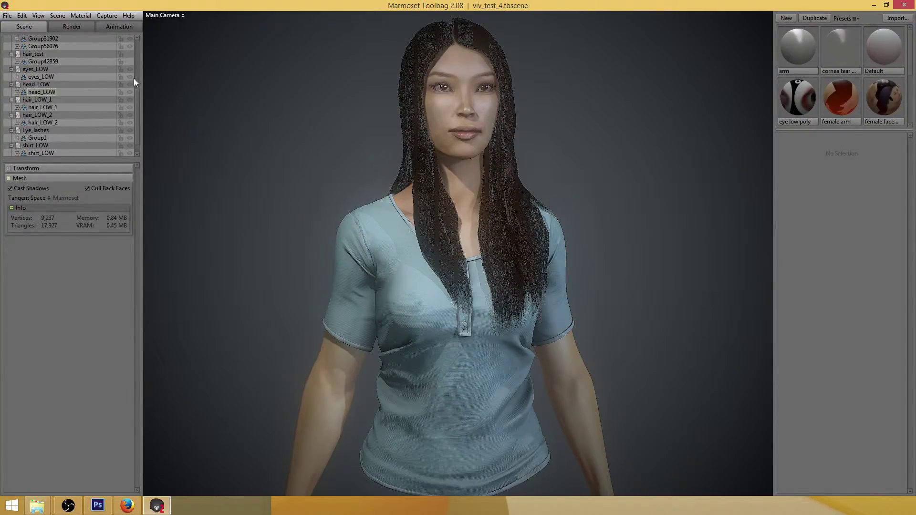
{"action": "left_click", "coordinate": [107, 15]}
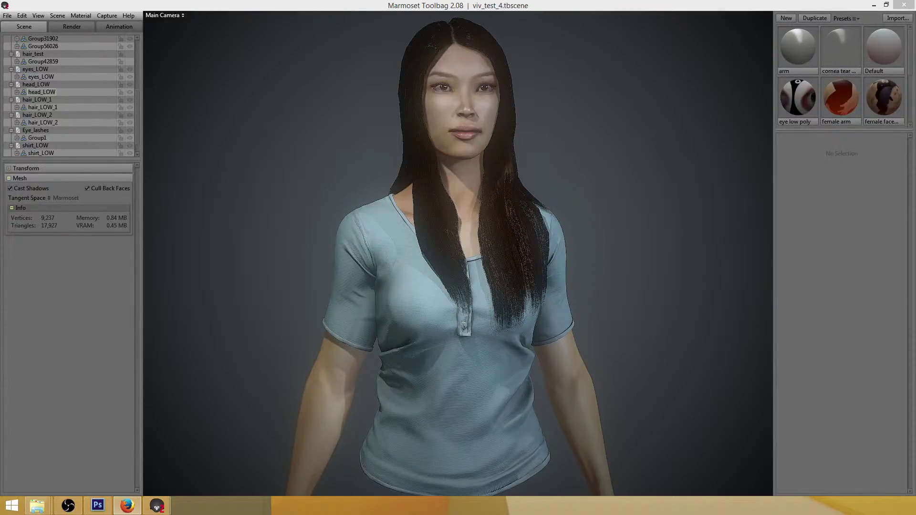
Switch to Photoshop, show Layers 5 and 6, and paste the captured render as a new layer above Layer 5
{"action": "left_click", "coordinate": [97, 505]}
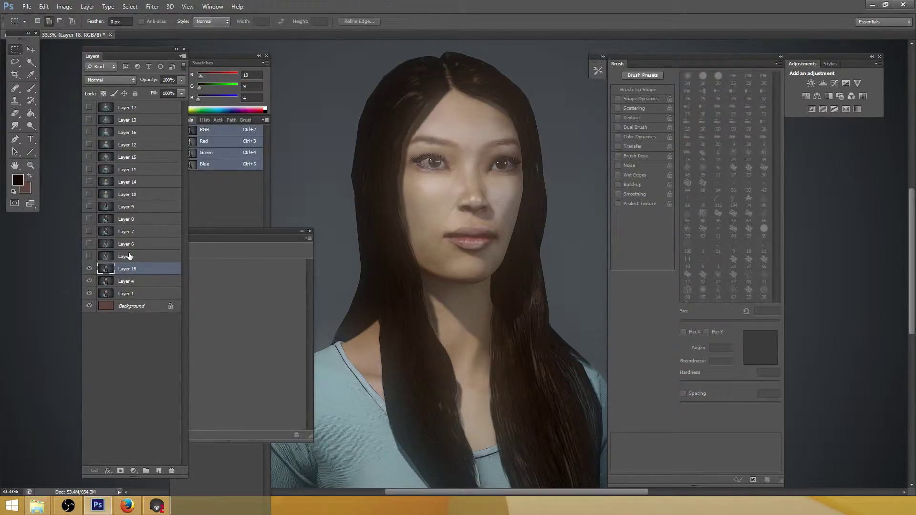
{"action": "left_click", "coordinate": [90, 257]}
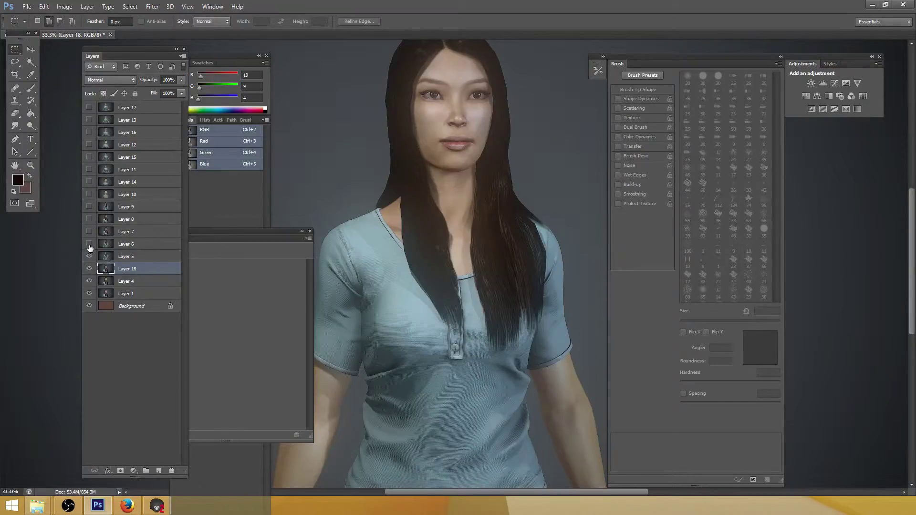
{"action": "left_click", "coordinate": [90, 244]}
{"action": "left_click", "coordinate": [116, 248]}
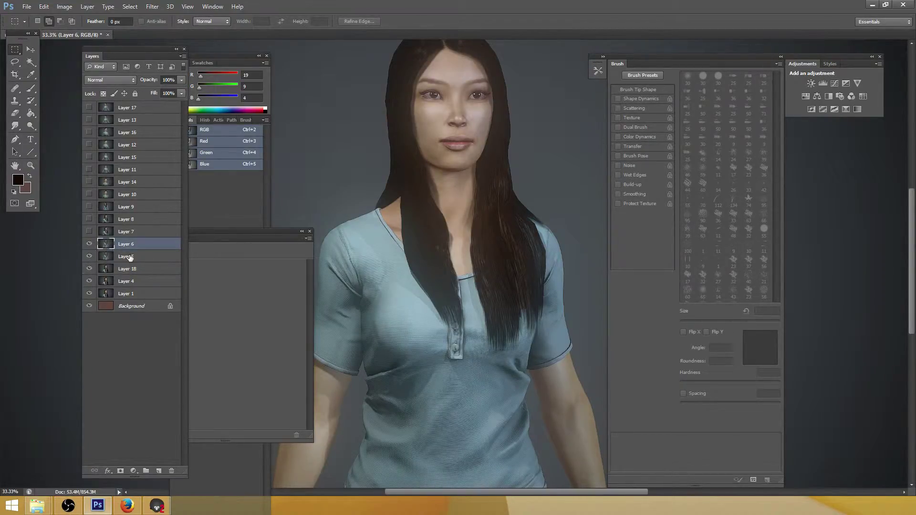
{"action": "left_click", "coordinate": [131, 258]}
{"action": "key", "text": "ctrl+j"}
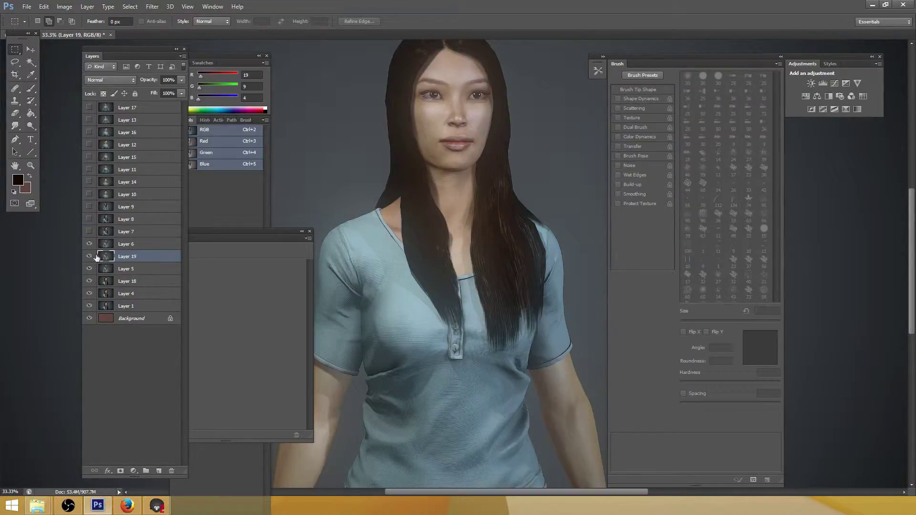
Compare the face in Layer 6 with the pasted render beneath it by toggling Layer 6's visibility, leaving Layer 6 hidden
{"action": "left_click", "coordinate": [91, 246]}
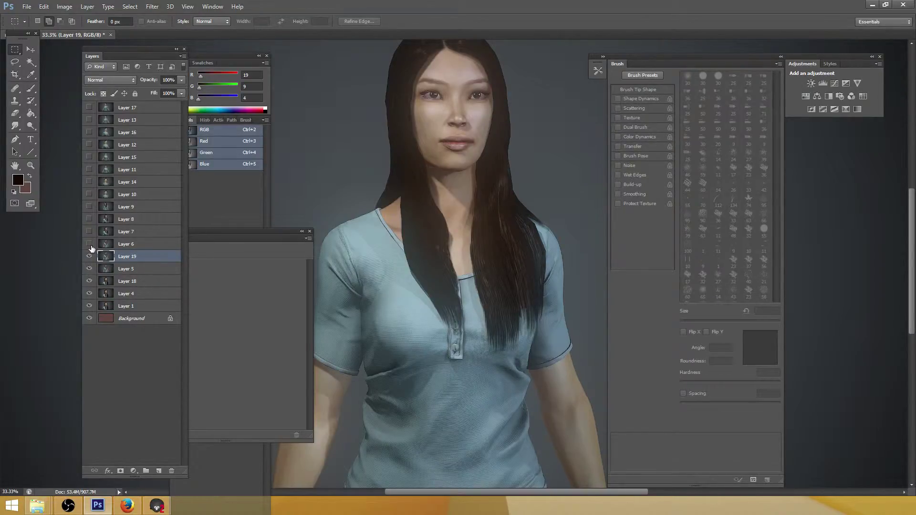
{"action": "left_click", "coordinate": [90, 245]}
{"action": "left_click", "coordinate": [90, 245]}
{"action": "left_click", "coordinate": [449, 122], "text": "ctrl"}
{"action": "left_click", "coordinate": [449, 122], "text": "ctrl"}
{"action": "left_click", "coordinate": [450, 122], "text": "ctrl"}
{"action": "left_click", "coordinate": [410, 133], "text": "ctrl"}
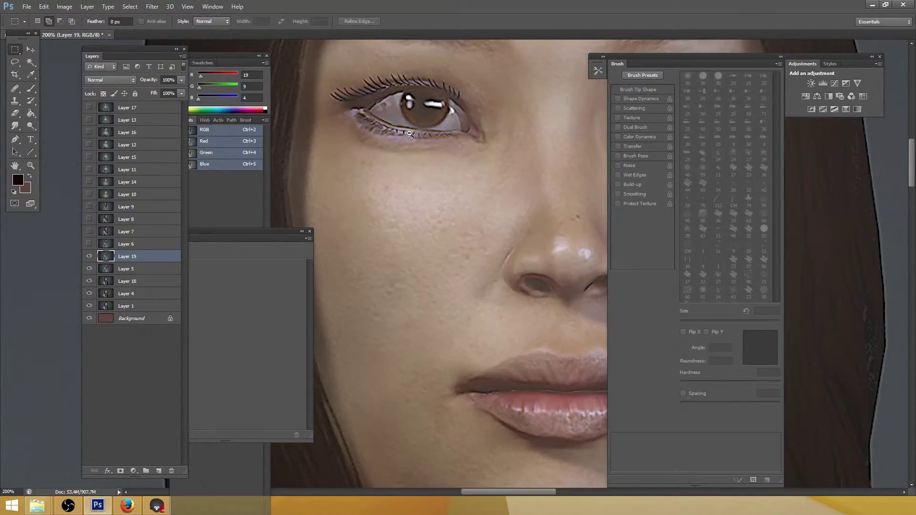
{"action": "left_click", "coordinate": [410, 133], "text": "ctrl+alt"}
{"action": "left_click", "coordinate": [90, 245]}
{"action": "left_click", "coordinate": [89, 245]}
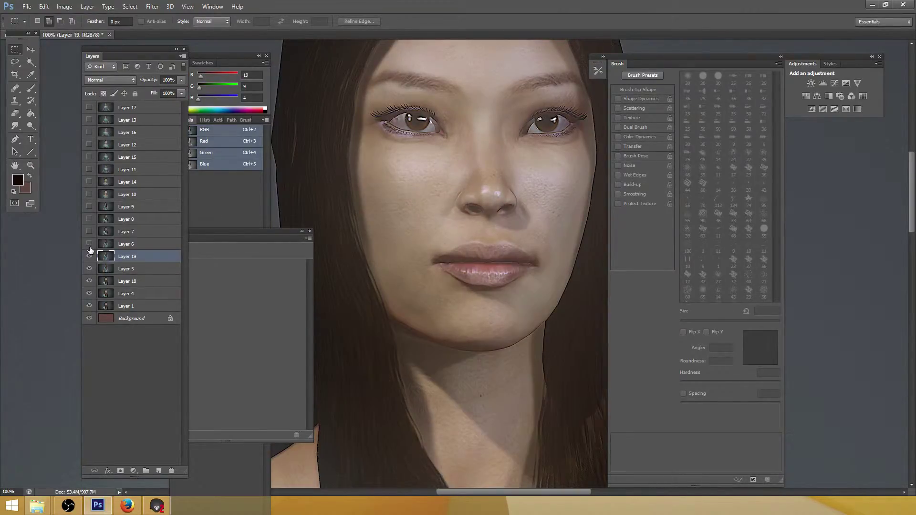
{"action": "left_click", "coordinate": [90, 246]}
{"action": "left_click", "coordinate": [90, 245]}
{"action": "left_click", "coordinate": [90, 245]}
{"action": "left_click", "coordinate": [90, 246]}
Save the layered Photoshop document with the whole figure in view
{"action": "left_click", "coordinate": [463, 197], "text": "ctrl+alt"}
{"action": "left_click", "coordinate": [464, 197], "text": "ctrl+alt"}
{"action": "left_click", "coordinate": [464, 197], "text": "ctrl+alt"}
{"action": "left_click", "coordinate": [464, 196], "text": "ctrl+alt"}
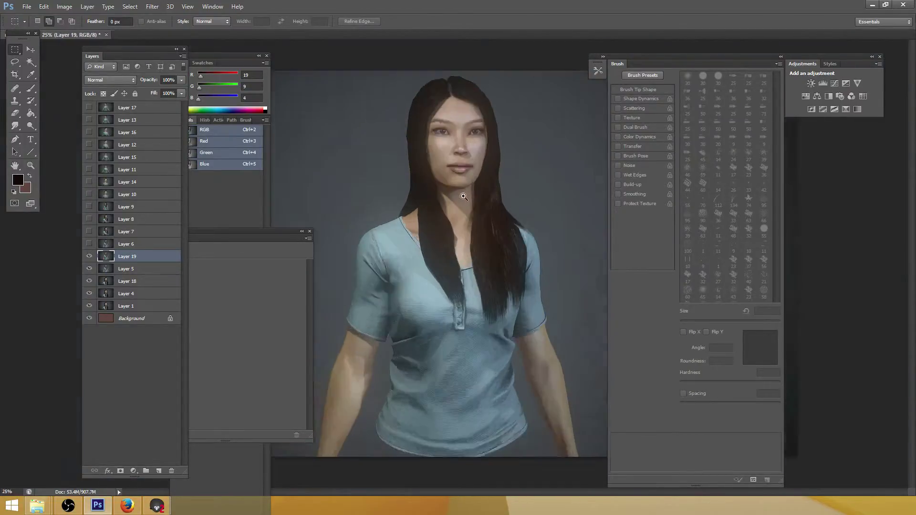
{"action": "left_click", "coordinate": [464, 197], "text": "ctrl+alt"}
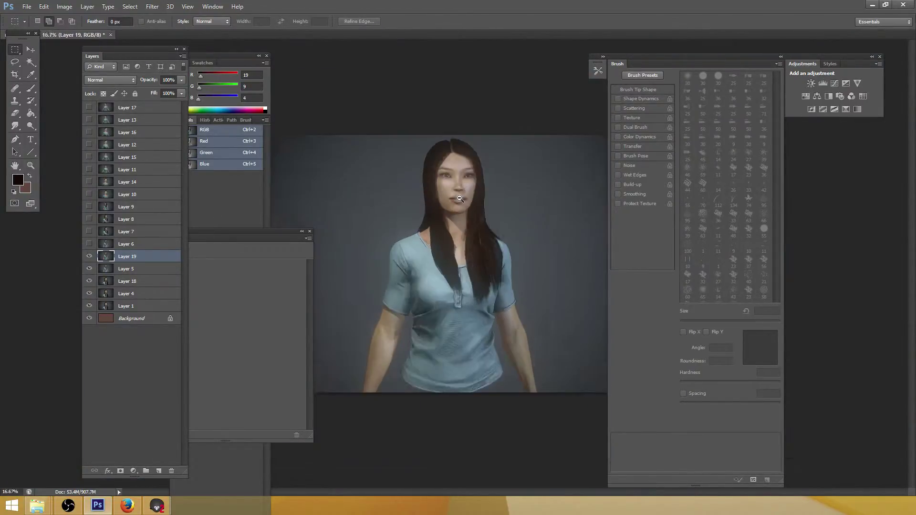
{"action": "left_click", "coordinate": [460, 198], "text": "ctrl+alt"}
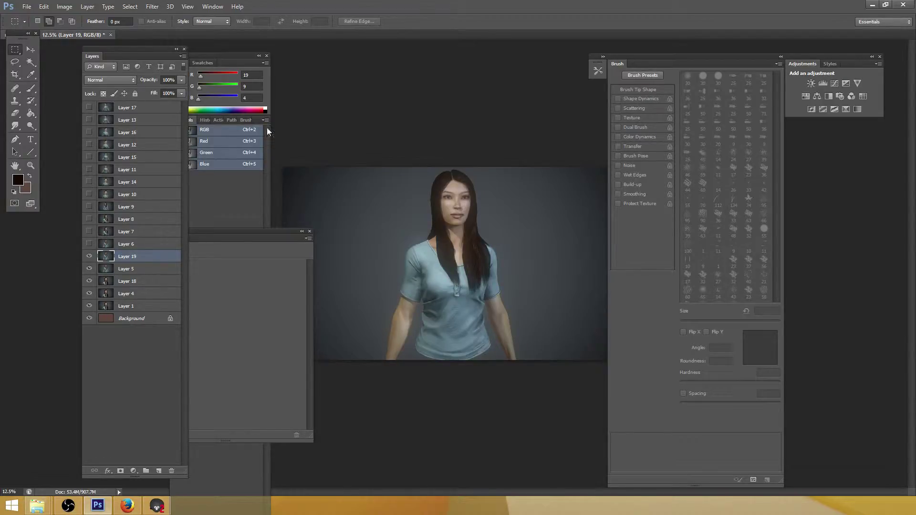
{"action": "key", "text": "ctrl+s"}
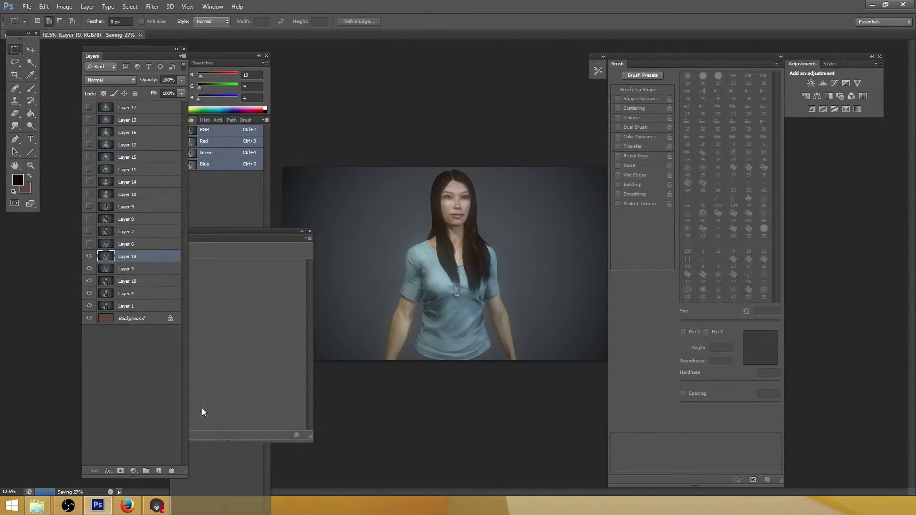
Switch to Marmoset Toolbag and open the recent scene viv_test_4_another_angle.tbscene
{"action": "left_click", "coordinate": [156, 506]}
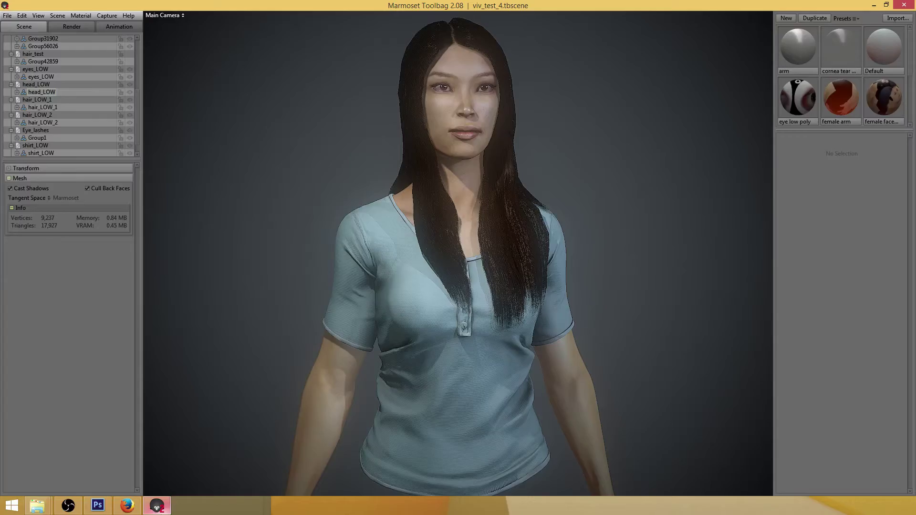
{"action": "left_click", "coordinate": [8, 15]}
{"action": "mouse_move", "coordinate": [31, 42]}
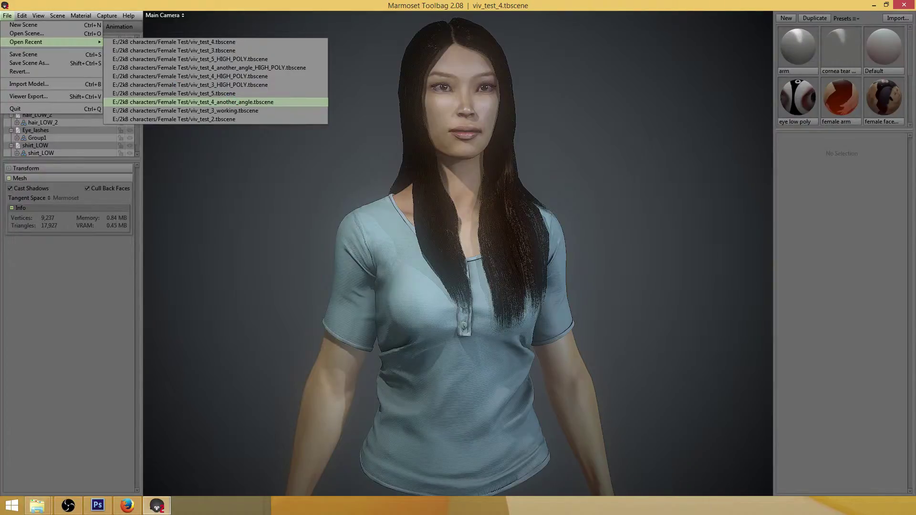
{"action": "key", "text": "alt+Tab"}
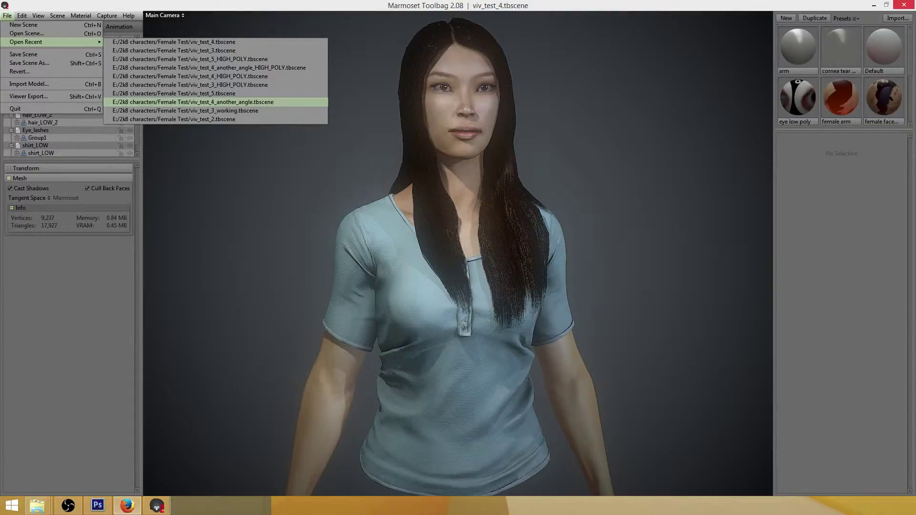
{"action": "left_click", "coordinate": [193, 102]}
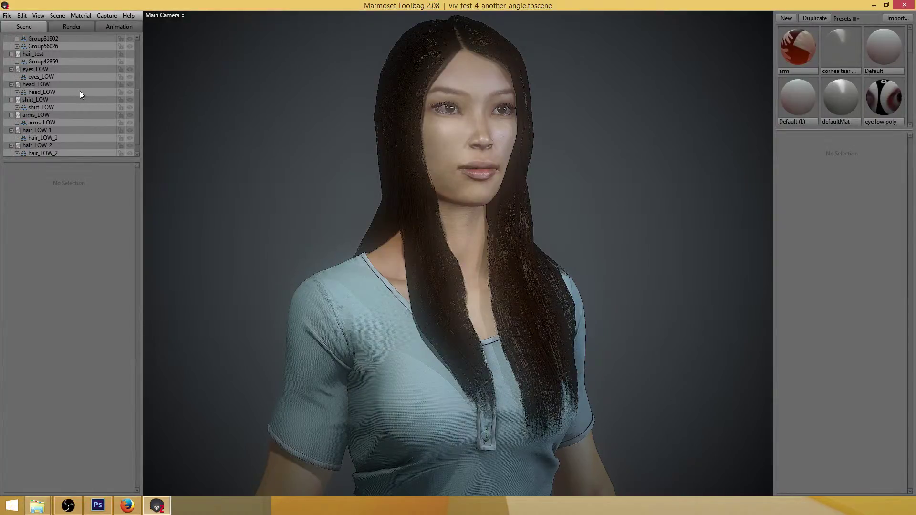
Turn on Cast Shadows for head_LOW in the other-angle scene and capture its image to the clipboard
{"action": "left_click", "coordinate": [44, 92]}
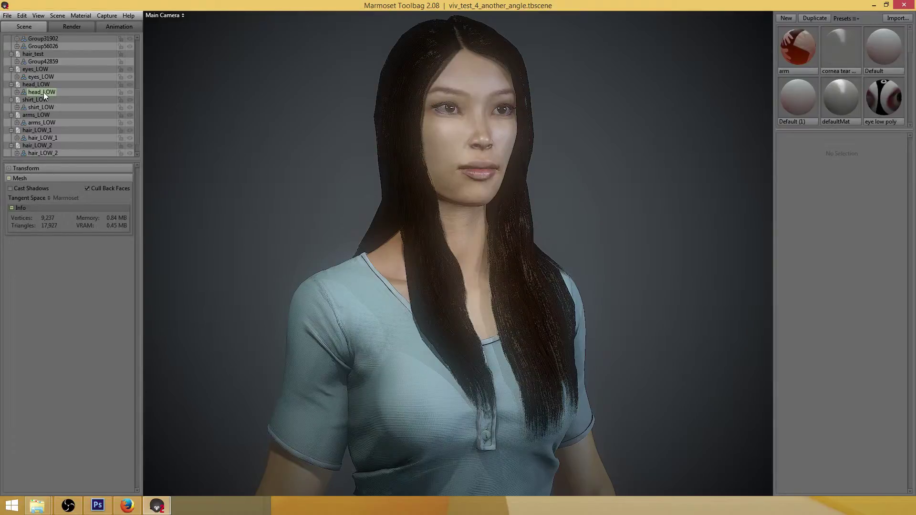
{"action": "left_click", "coordinate": [22, 188]}
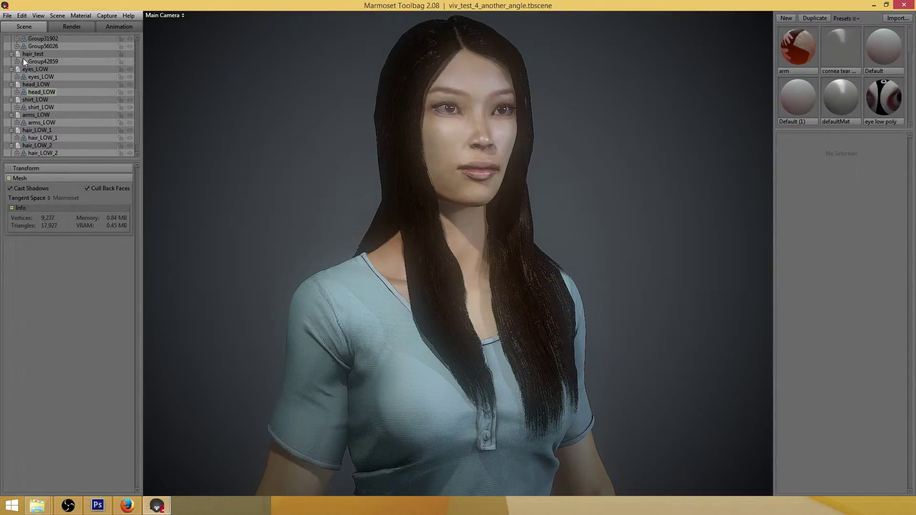
{"action": "left_click", "coordinate": [7, 15]}
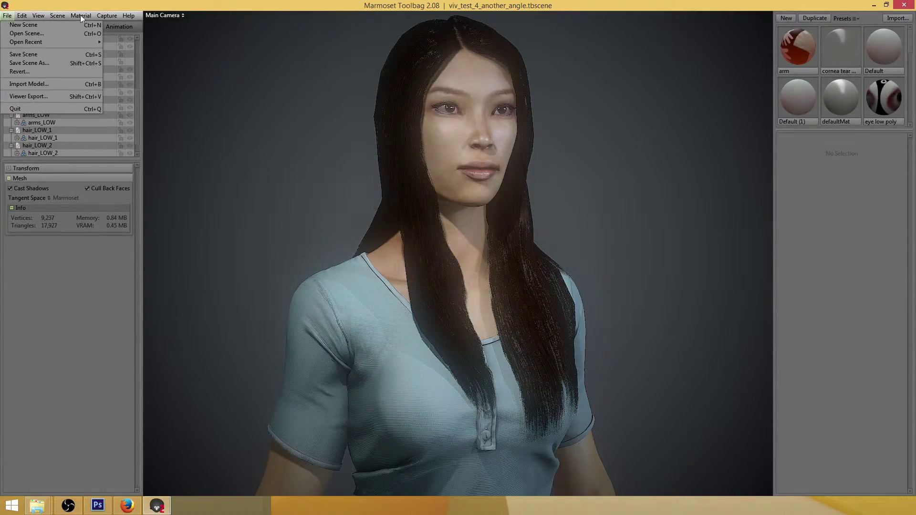
{"action": "left_click", "coordinate": [106, 15]}
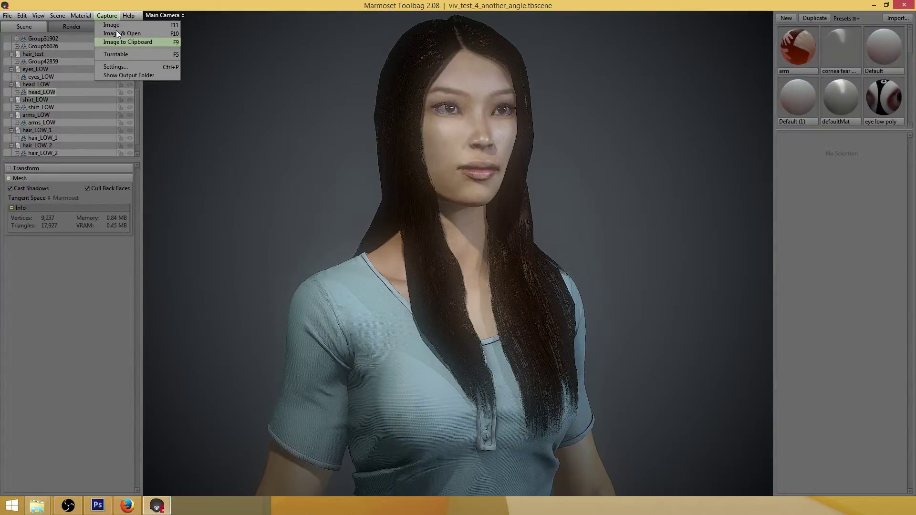
{"action": "left_click", "coordinate": [116, 31]}
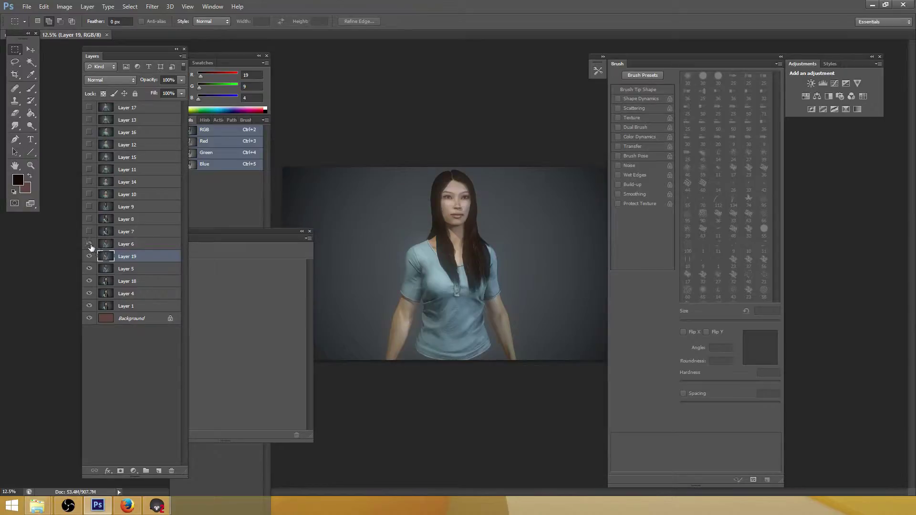
In Photoshop, show Layers 6 and 7 and paste the other-angle render as a new layer above Layer 6
{"action": "left_click", "coordinate": [89, 244]}
{"action": "left_click", "coordinate": [89, 234]}
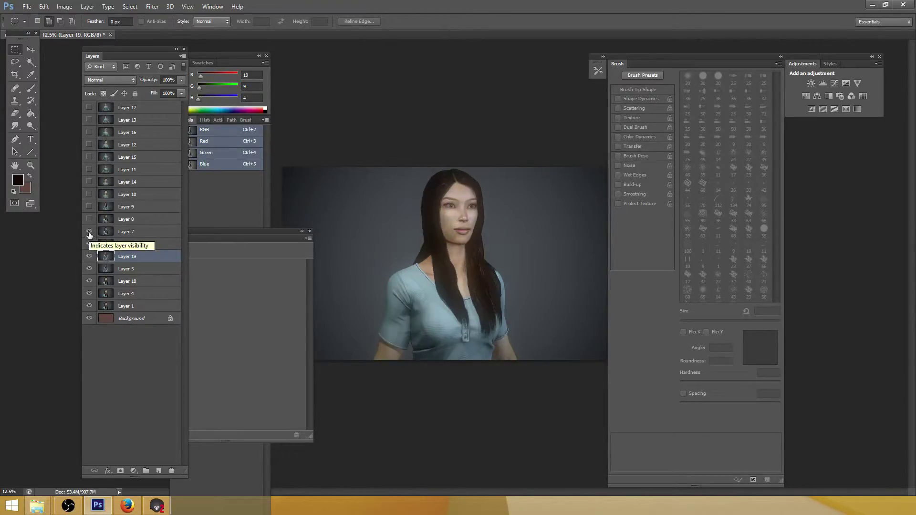
{"action": "left_click", "coordinate": [365, 195]}
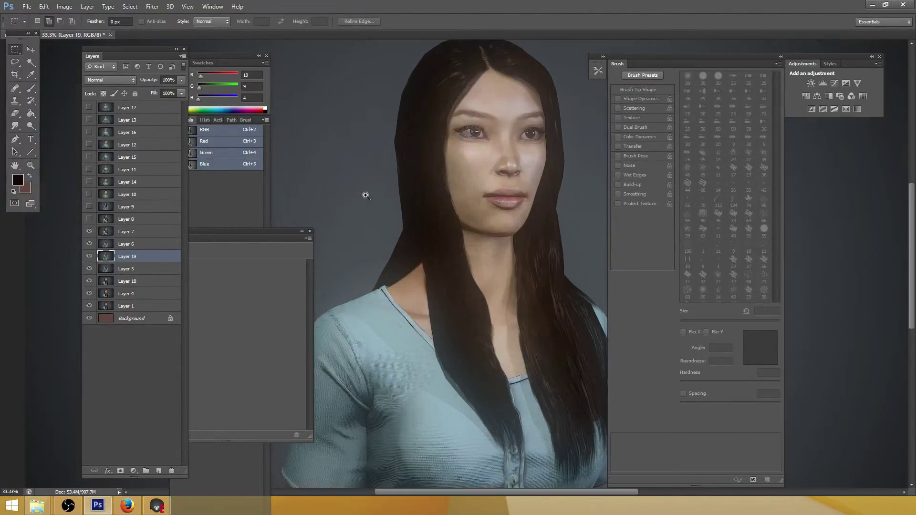
{"action": "left_click", "coordinate": [124, 244]}
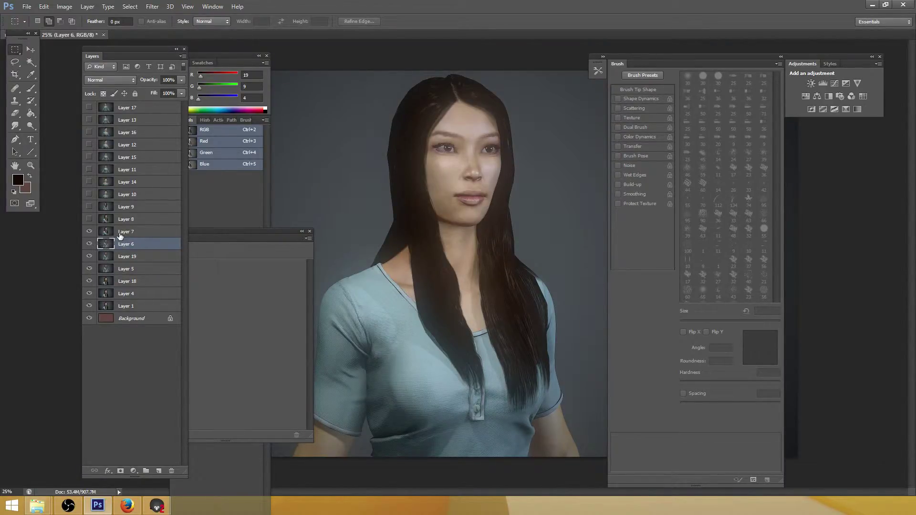
{"action": "key", "text": "ctrl+shift+alt+e"}
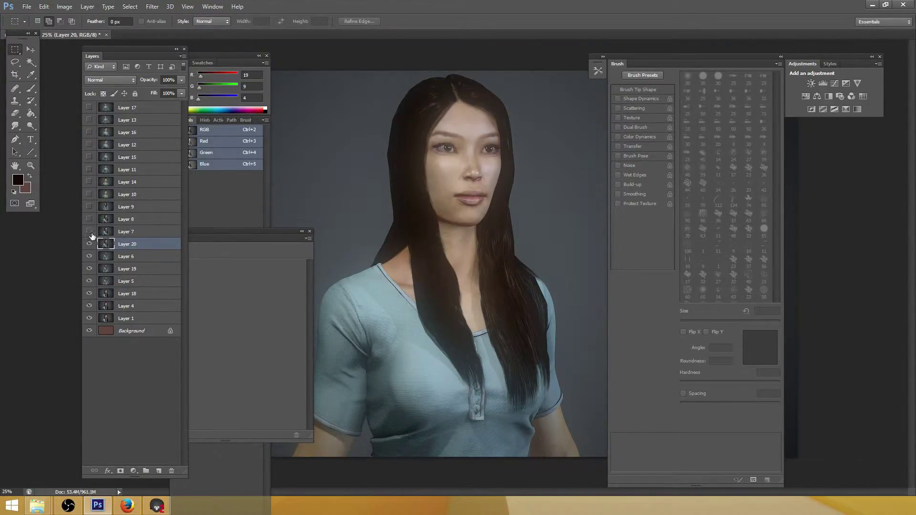
Compare Layer 7 with the pasted Layer 20 by toggling Layer 7's visibility on the full figure and on the enlarged face
{"action": "left_click", "coordinate": [90, 233]}
{"action": "left_click", "coordinate": [91, 233]}
{"action": "left_click", "coordinate": [89, 232]}
{"action": "left_click", "coordinate": [90, 232]}
{"action": "left_click", "coordinate": [90, 232]}
{"action": "left_click", "coordinate": [468, 157]}
{"action": "left_click", "coordinate": [468, 159]}
{"action": "left_click", "coordinate": [417, 185]}
{"action": "left_click", "coordinate": [417, 186]}
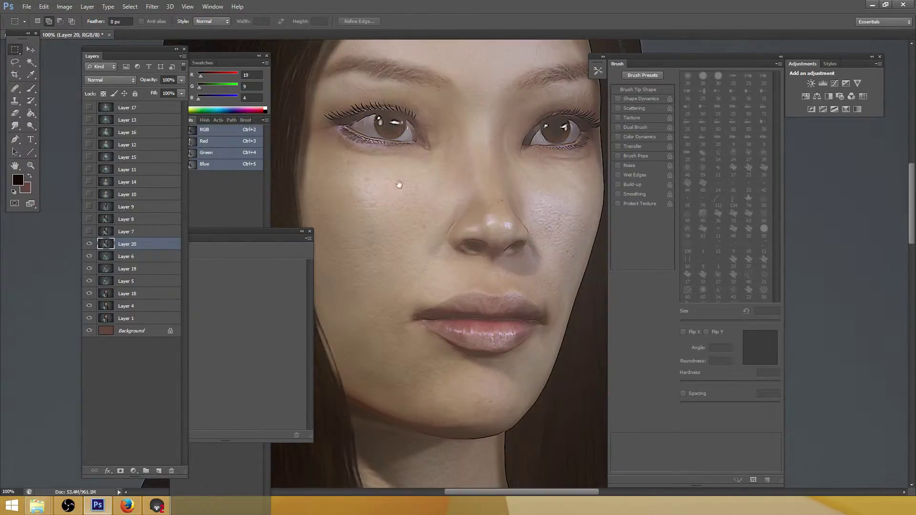
{"action": "left_click", "coordinate": [396, 181], "text": "alt"}
{"action": "left_click", "coordinate": [90, 232]}
{"action": "left_click", "coordinate": [89, 232]}
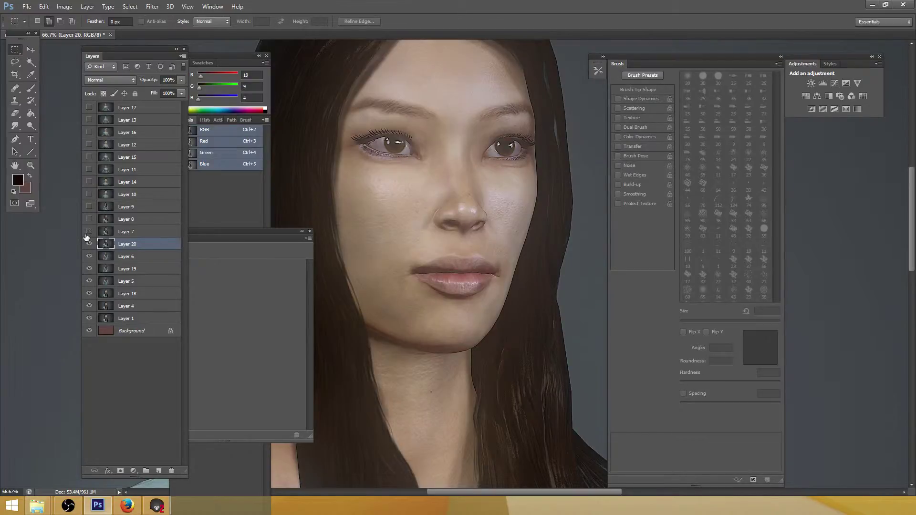
{"action": "left_click", "coordinate": [89, 232]}
{"action": "left_click", "coordinate": [89, 232]}
{"action": "left_click", "coordinate": [483, 206], "text": "ctrl+alt"}
{"action": "left_click", "coordinate": [482, 205], "text": "ctrl+alt"}
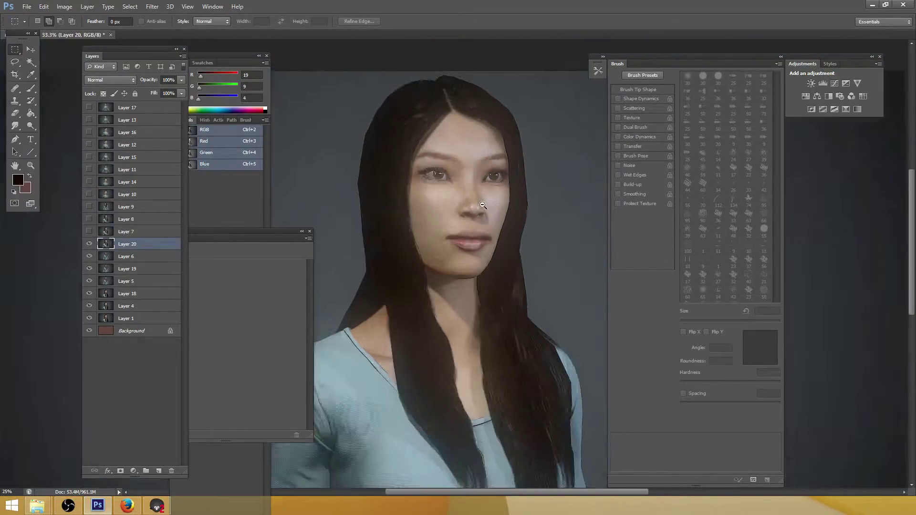
{"action": "left_click", "coordinate": [482, 205], "text": "ctrl+alt"}
{"action": "left_click", "coordinate": [483, 206], "text": "ctrl+alt"}
{"action": "left_click", "coordinate": [482, 205], "text": "ctrl"}
{"action": "left_click", "coordinate": [483, 205], "text": "ctrl"}
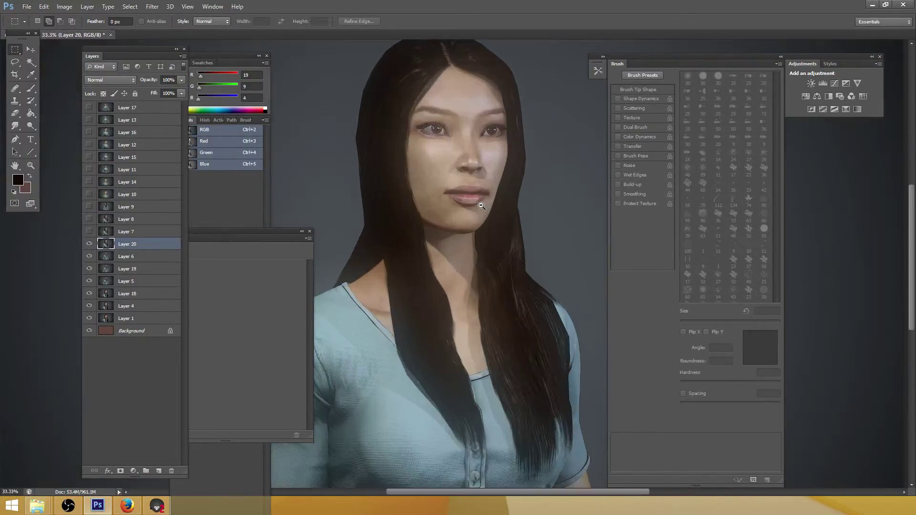
{"action": "left_click", "coordinate": [483, 205], "text": "ctrl+alt"}
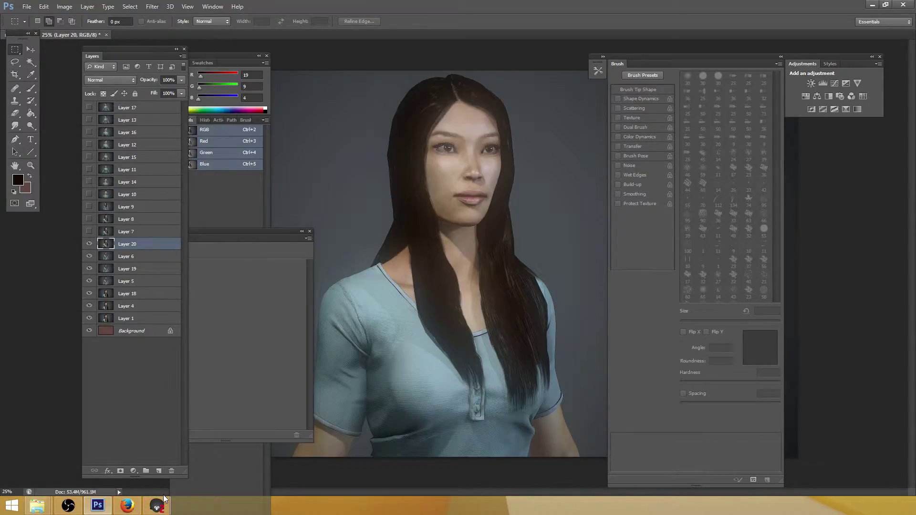
Switch to Marmoset Toolbag and open the recent scene viv_test_5.tbscene
{"action": "left_click", "coordinate": [154, 505]}
{"action": "left_click", "coordinate": [10, 17]}
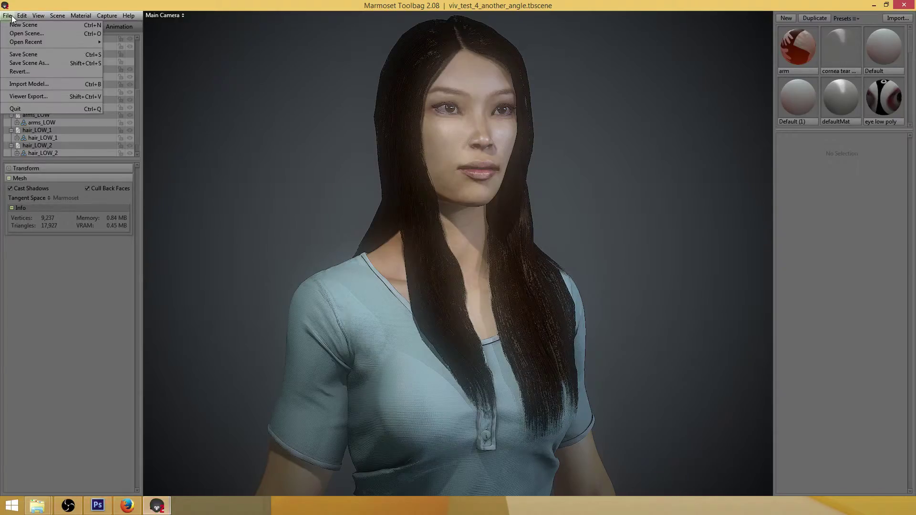
{"action": "mouse_move", "coordinate": [39, 41]}
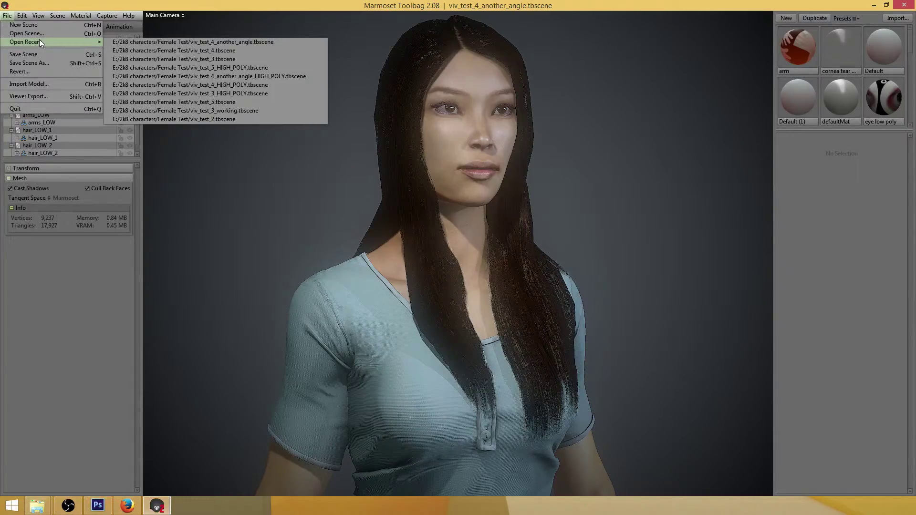
{"action": "mouse_move", "coordinate": [67, 41]}
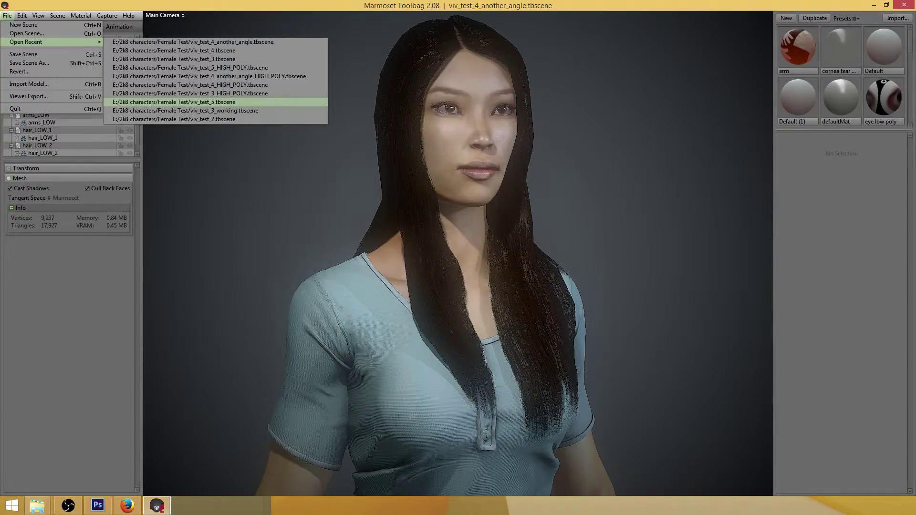
{"action": "left_click", "coordinate": [127, 505]}
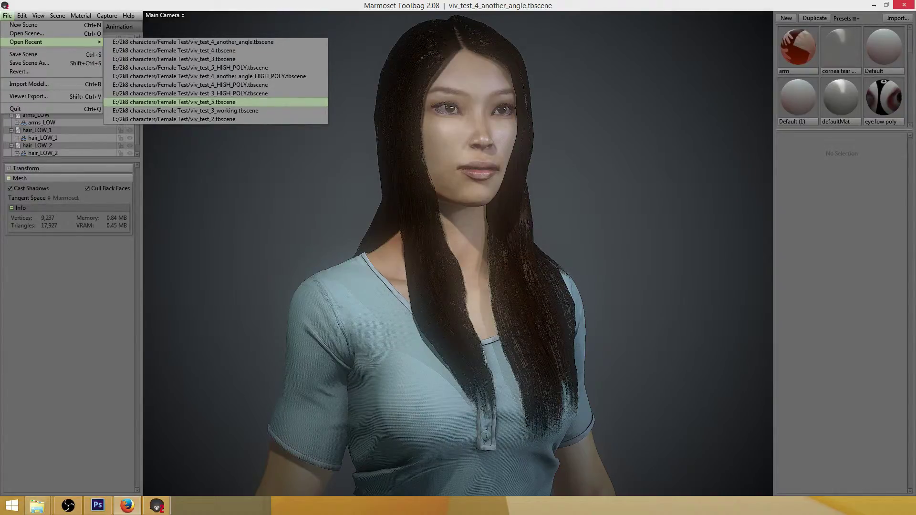
{"action": "key", "text": "Return"}
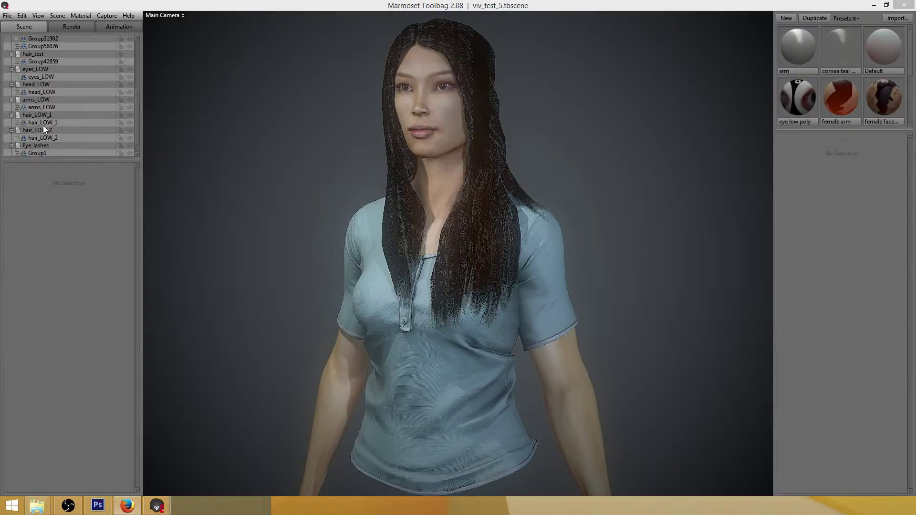
{"action": "key", "text": "alt+Tab"}
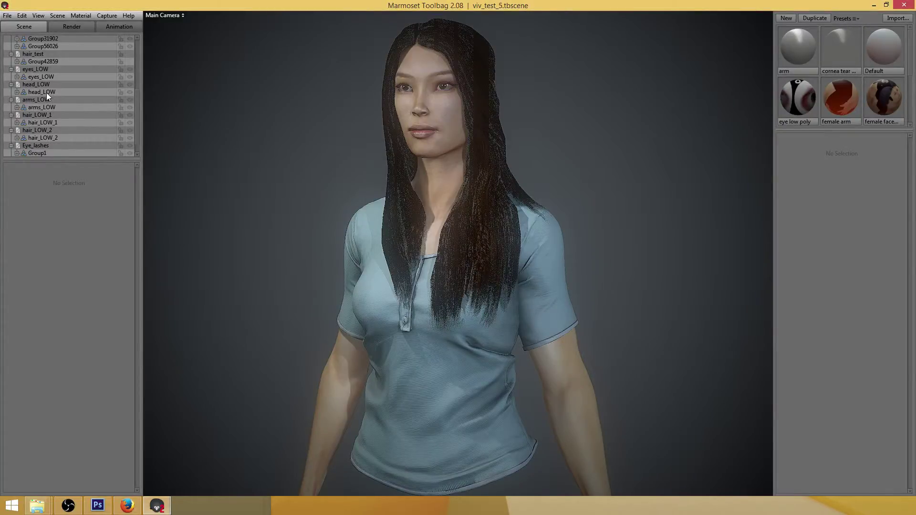
Turn on Cast Shadows for the head_LOW mesh in the viv_test_5 scene and capture its image to the clipboard
{"action": "left_click", "coordinate": [47, 92]}
{"action": "left_click", "coordinate": [21, 189]}
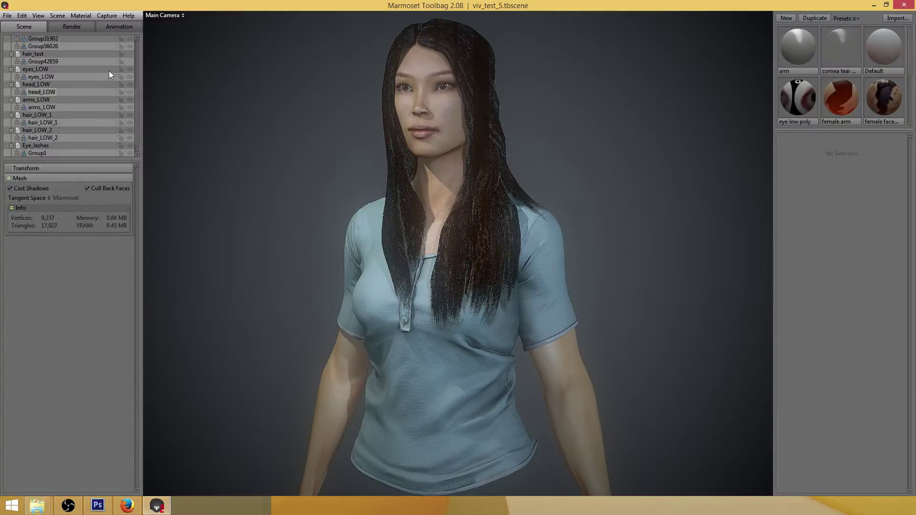
{"action": "left_click", "coordinate": [104, 16]}
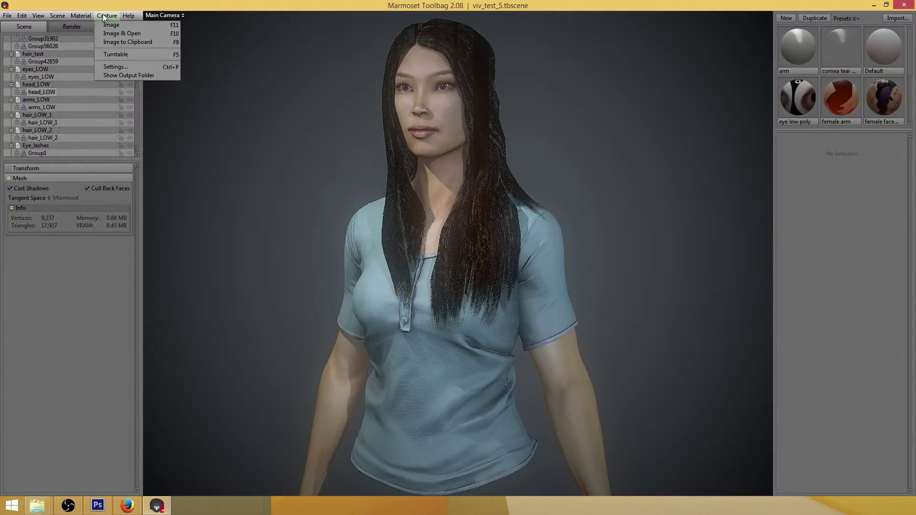
{"action": "left_click", "coordinate": [120, 44]}
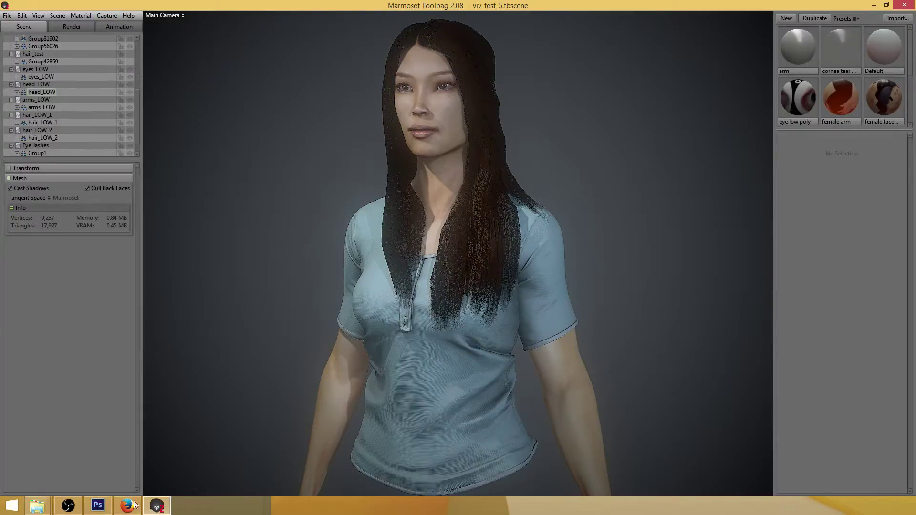
Switch to Photoshop, paste the viv_test_5 render as a new layer above Layer 8, and show Layers 7, 8 and 9
{"action": "left_click", "coordinate": [109, 509]}
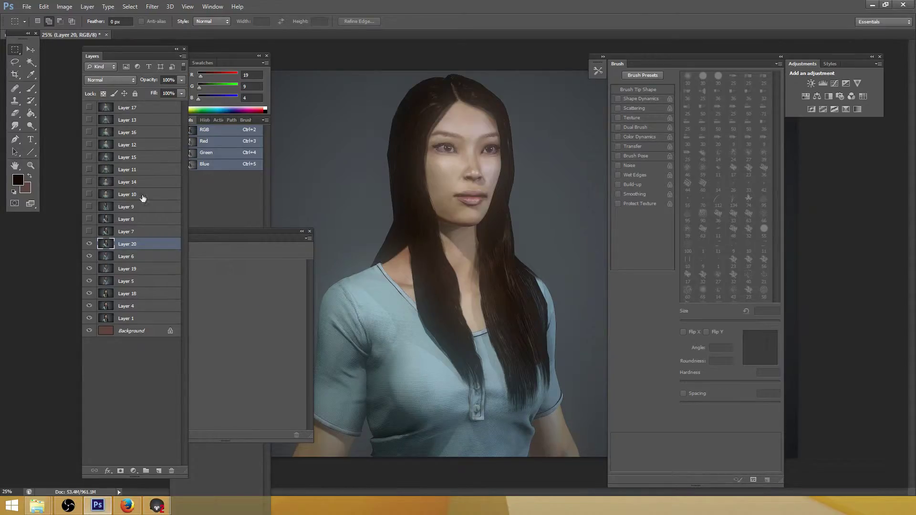
{"action": "left_click", "coordinate": [129, 231]}
{"action": "left_click", "coordinate": [127, 220]}
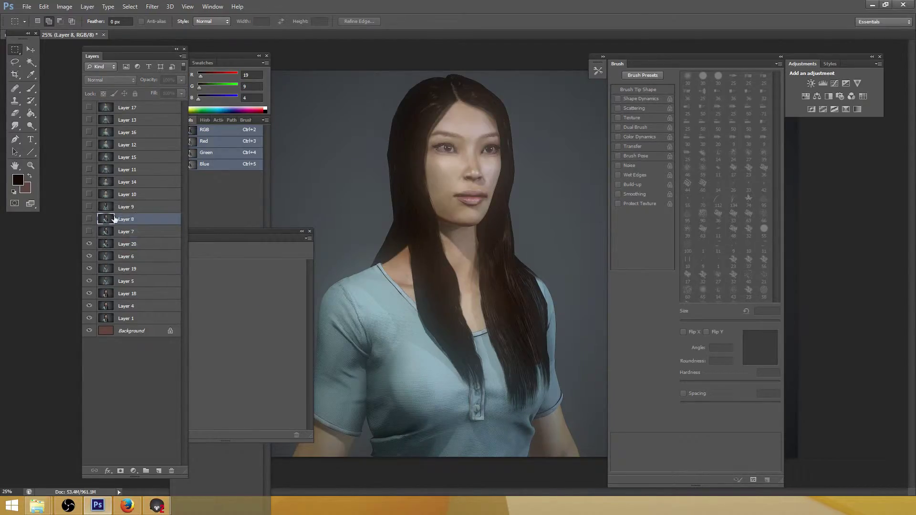
{"action": "left_click", "coordinate": [89, 206]}
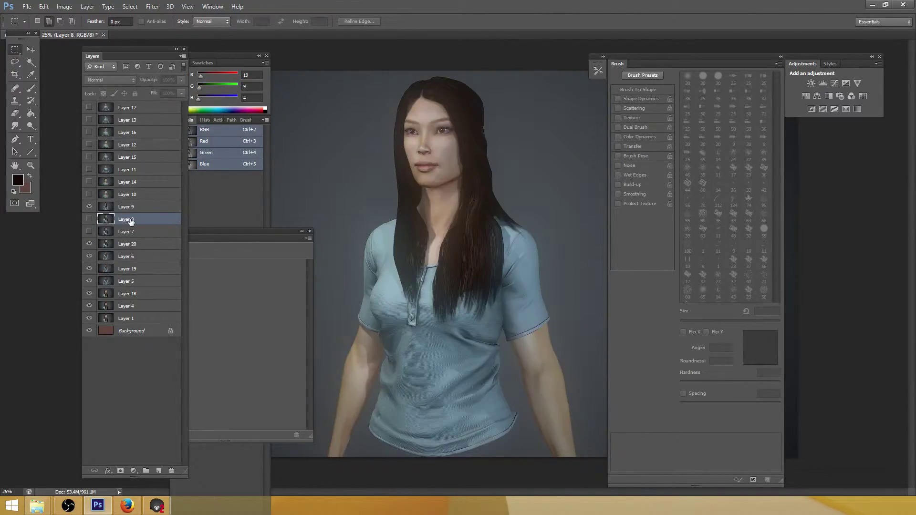
{"action": "key", "text": "ctrl+shift+alt+e"}
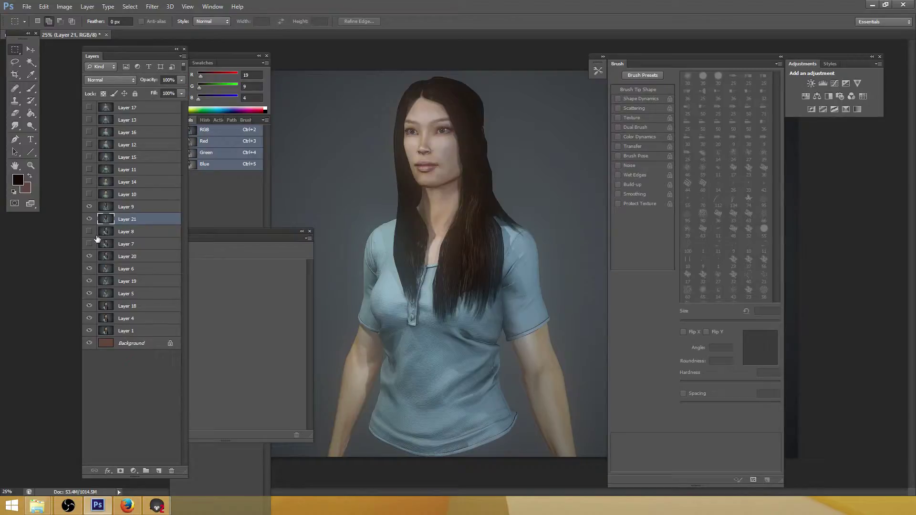
{"action": "left_click_drag", "start_coordinate": [89, 232], "coordinate": [90, 245]}
Compare Layer 9 with the newly pasted render by toggling Layer 9's visibility, on the full figure and on the face at 100%
{"action": "left_click", "coordinate": [89, 208]}
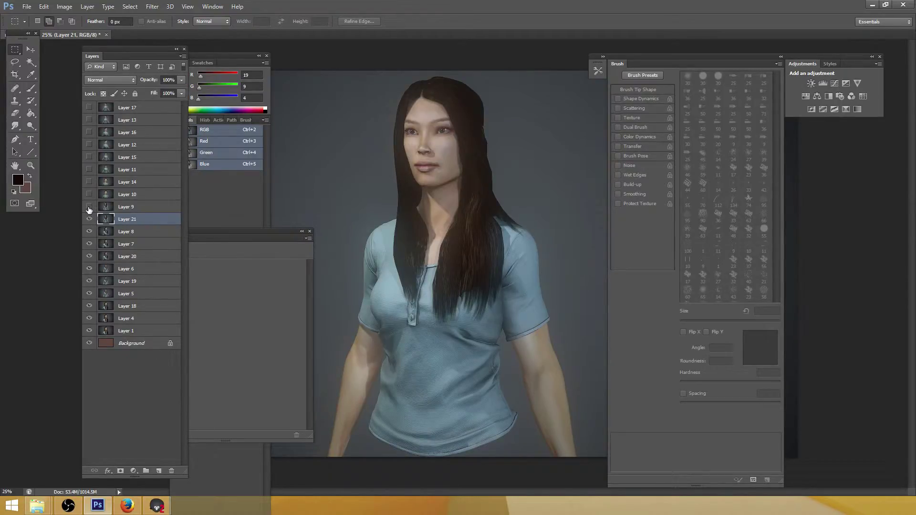
{"action": "left_click", "coordinate": [89, 208]}
{"action": "left_click", "coordinate": [88, 208]}
{"action": "left_click", "coordinate": [461, 143], "text": "ctrl"}
{"action": "left_click", "coordinate": [461, 143], "text": "ctrl"}
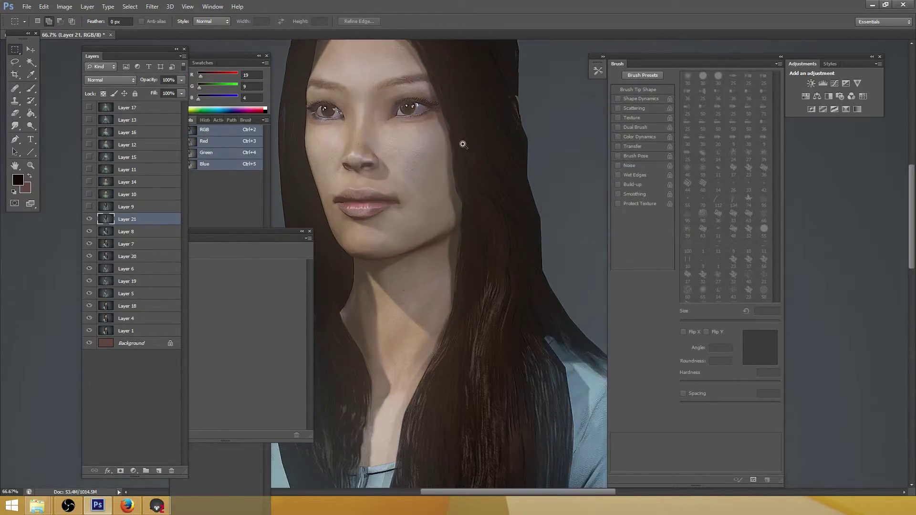
{"action": "left_click", "coordinate": [403, 167], "text": "alt"}
{"action": "left_click", "coordinate": [402, 164], "text": "alt"}
{"action": "left_click", "coordinate": [402, 164], "text": "ctrl"}
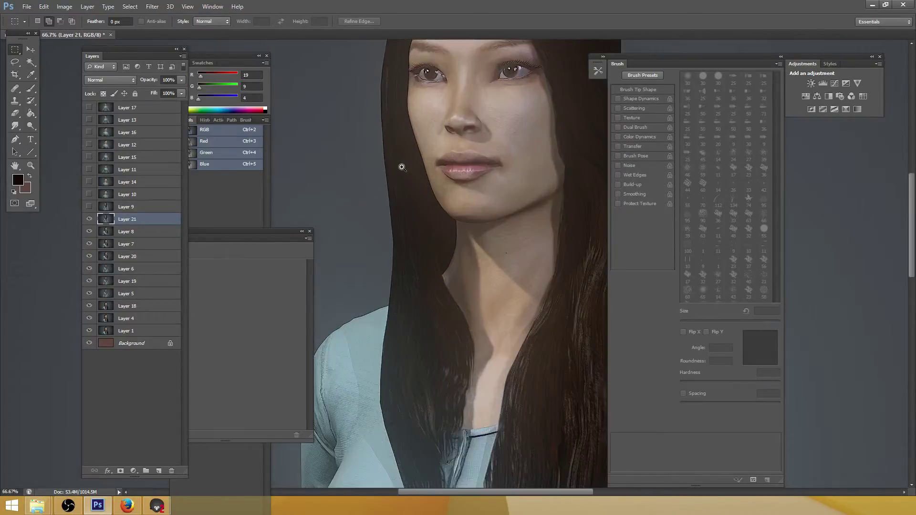
{"action": "left_click", "coordinate": [403, 164], "text": "ctrl"}
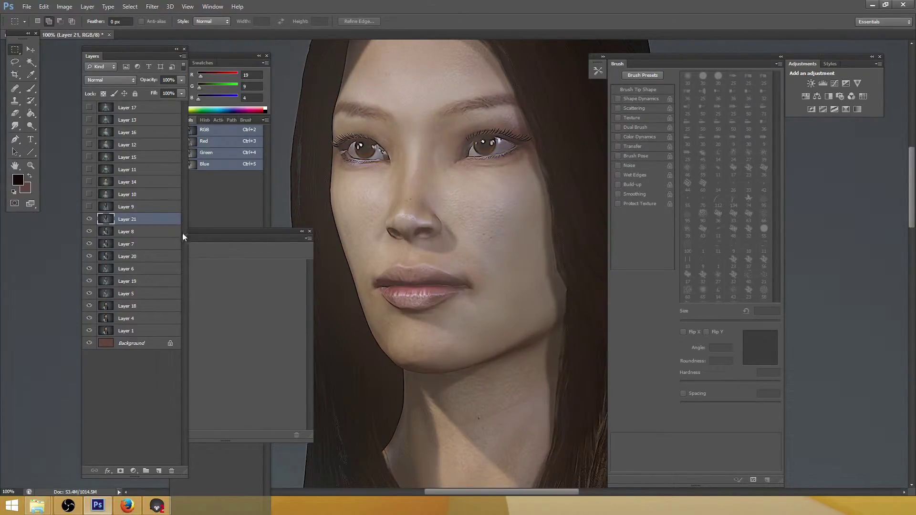
{"action": "left_click", "coordinate": [89, 208]}
{"action": "left_click", "coordinate": [89, 208]}
{"action": "left_click", "coordinate": [89, 208]}
{"action": "left_click", "coordinate": [89, 209]}
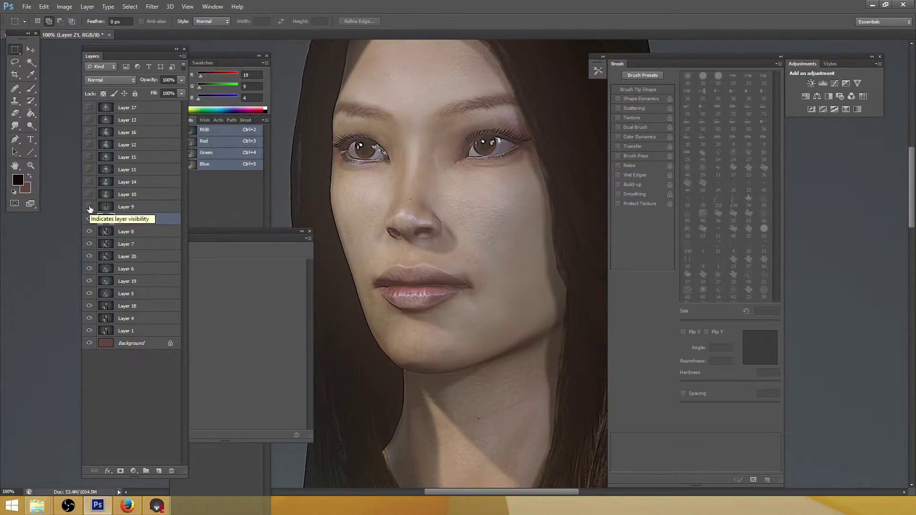
{"action": "left_click", "coordinate": [90, 208]}
{"action": "left_click", "coordinate": [90, 208]}
{"action": "left_click", "coordinate": [89, 208]}
{"action": "left_click", "coordinate": [89, 208]}
{"action": "left_click", "coordinate": [89, 208]}
{"action": "left_click", "coordinate": [90, 208]}
{"action": "scroll", "coordinate": [468, 201], "scroll_direction": "down", "scroll_amount": 6}
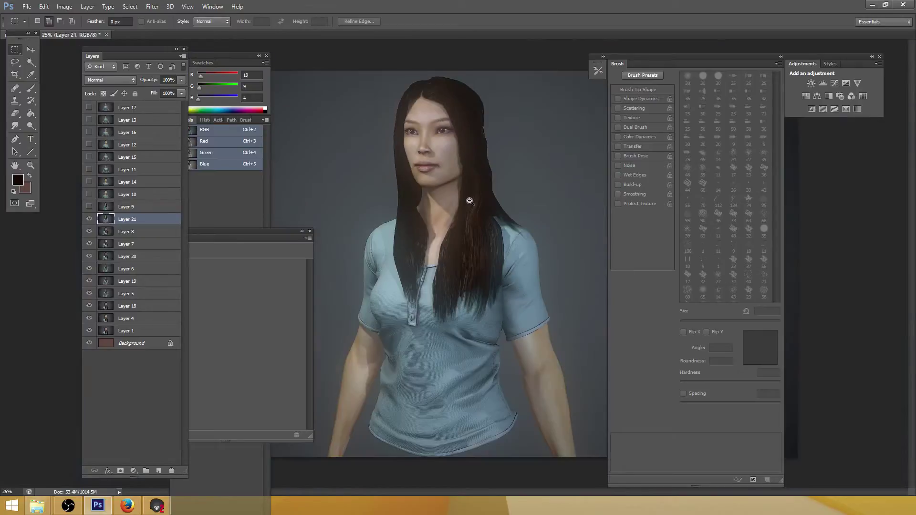
{"action": "scroll", "coordinate": [467, 199], "scroll_direction": "up", "scroll_amount": 4}
{"action": "scroll", "coordinate": [466, 199], "scroll_direction": "down", "scroll_amount": 4}
{"action": "scroll", "coordinate": [466, 199], "scroll_direction": "up", "scroll_amount": 4}
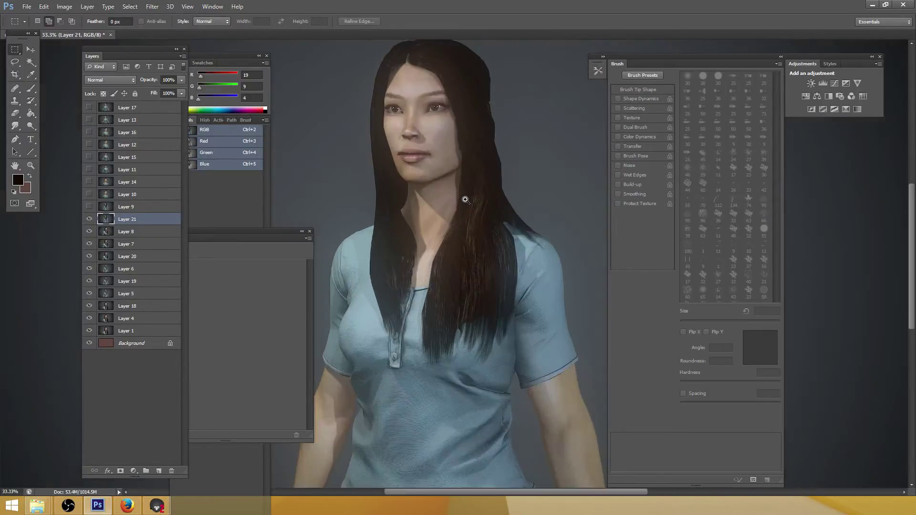
Save the layered document renders.psd and undock it into its own floating window
{"action": "key", "text": "ctrl+s"}
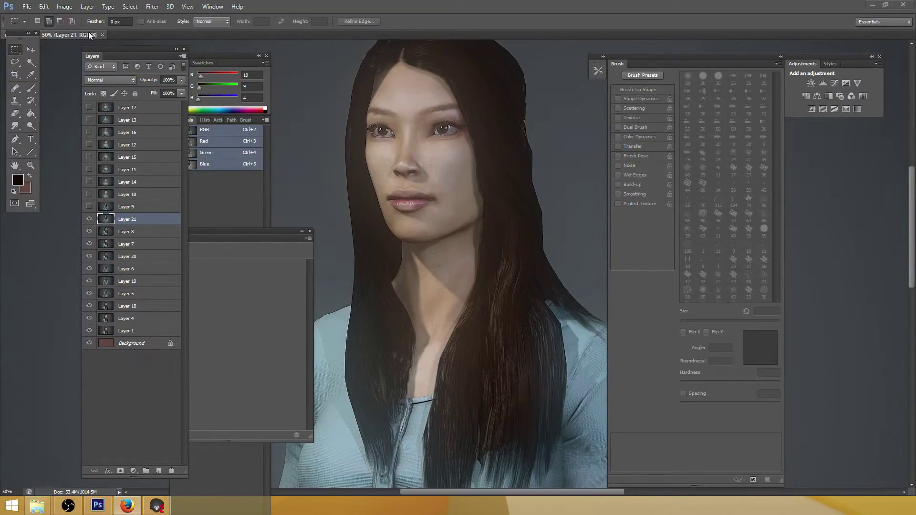
{"action": "left_click_drag", "start_coordinate": [91, 36], "coordinate": [154, 42]}
{"action": "left_click", "coordinate": [442, 201], "text": "alt"}
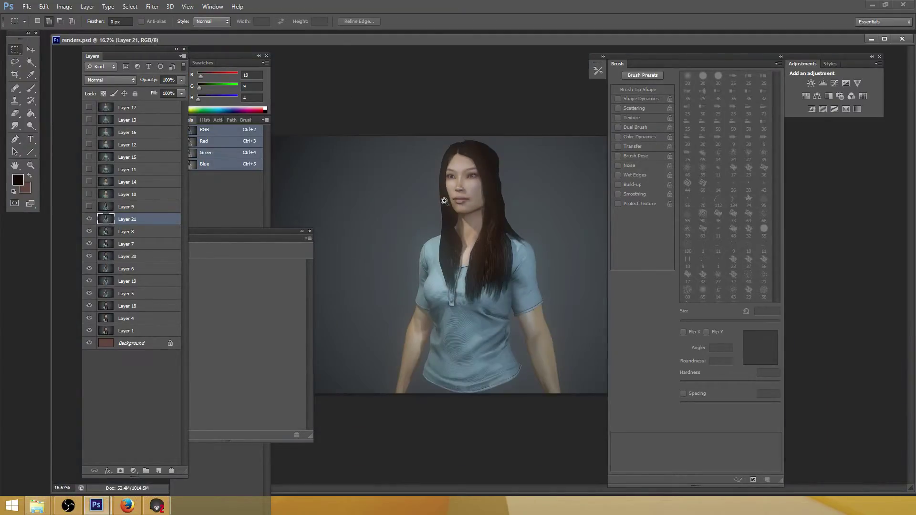
{"action": "left_click", "coordinate": [443, 201], "text": "alt"}
{"action": "scroll", "coordinate": [445, 201], "scroll_direction": "up", "scroll_amount": 5}
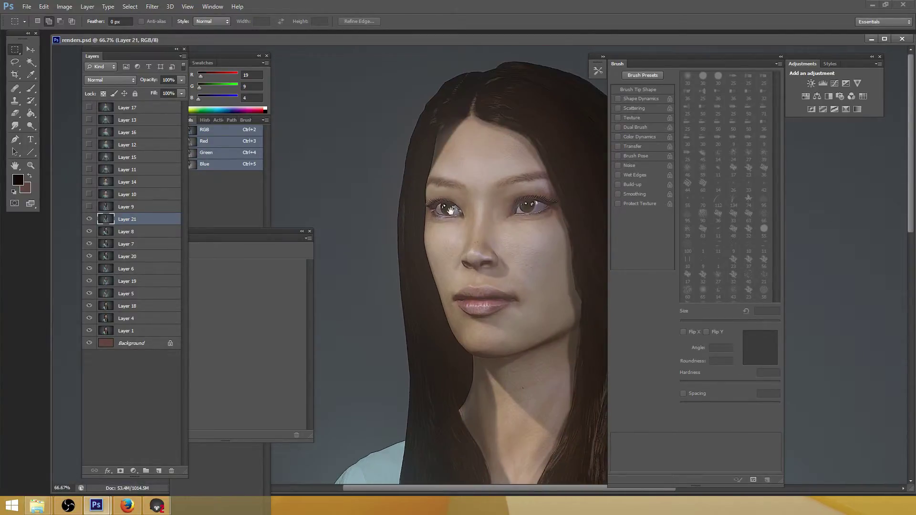
{"action": "scroll", "coordinate": [450, 204], "scroll_direction": "down", "scroll_amount": 5}
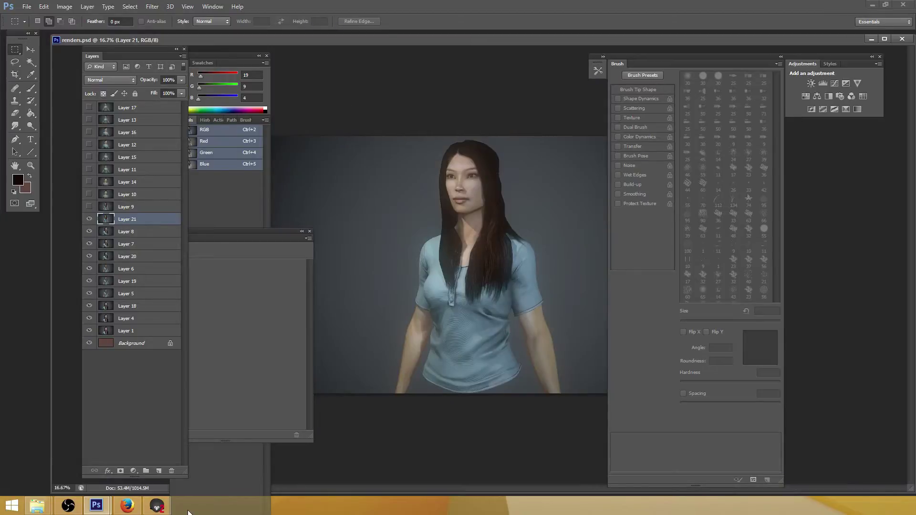
Close Marmoset Toolbag
{"action": "left_click", "coordinate": [156, 506]}
{"action": "right_click", "coordinate": [157, 507]}
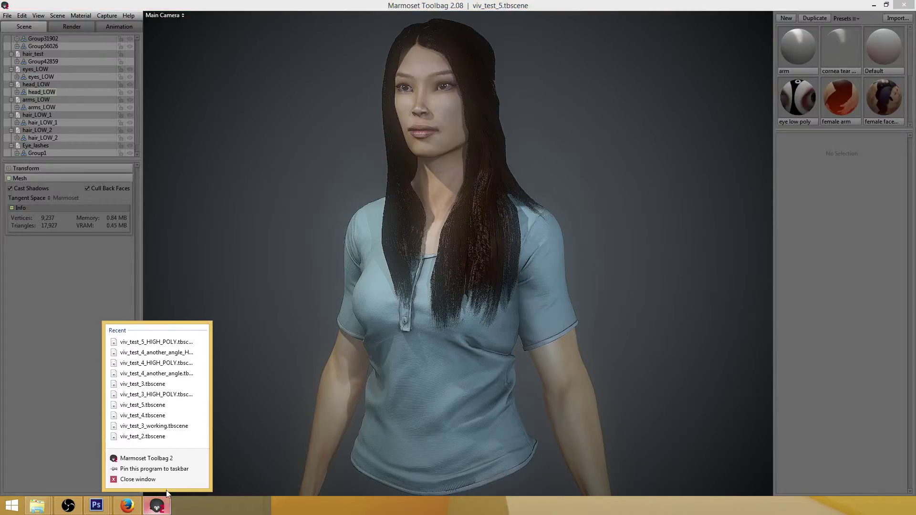
{"action": "left_click", "coordinate": [135, 481]}
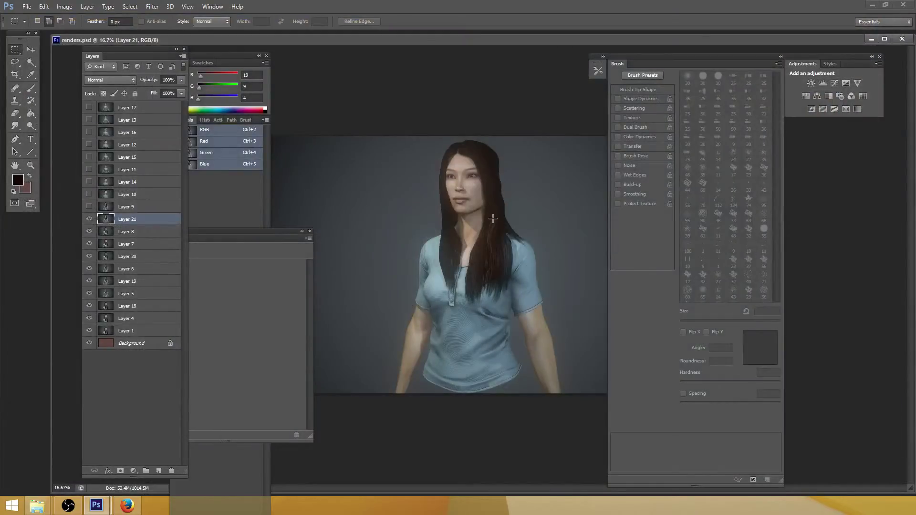
Compare Layer 9 with Layer 21 on the face at 100% by toggling Layer 9's visibility, and leave Layer 9 shown
{"action": "scroll", "coordinate": [483, 195], "scroll_direction": "up", "scroll_amount": 3}
{"action": "scroll", "coordinate": [483, 194], "scroll_direction": "up", "scroll_amount": 3}
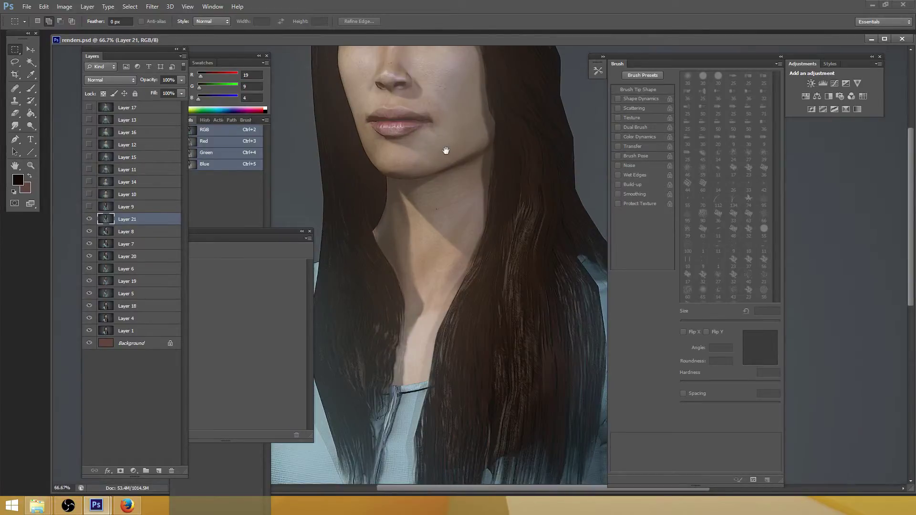
{"action": "scroll", "coordinate": [419, 155], "scroll_direction": "down", "scroll_amount": 2}
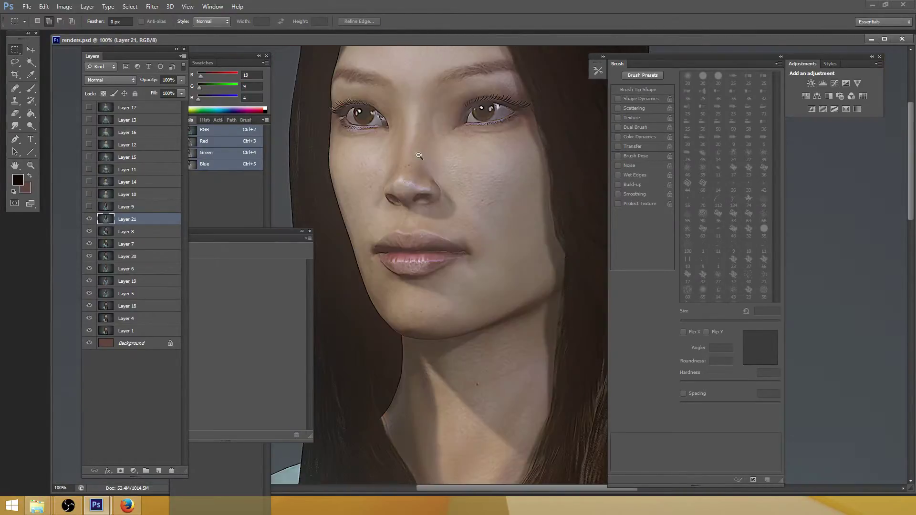
{"action": "left_click", "coordinate": [89, 207]}
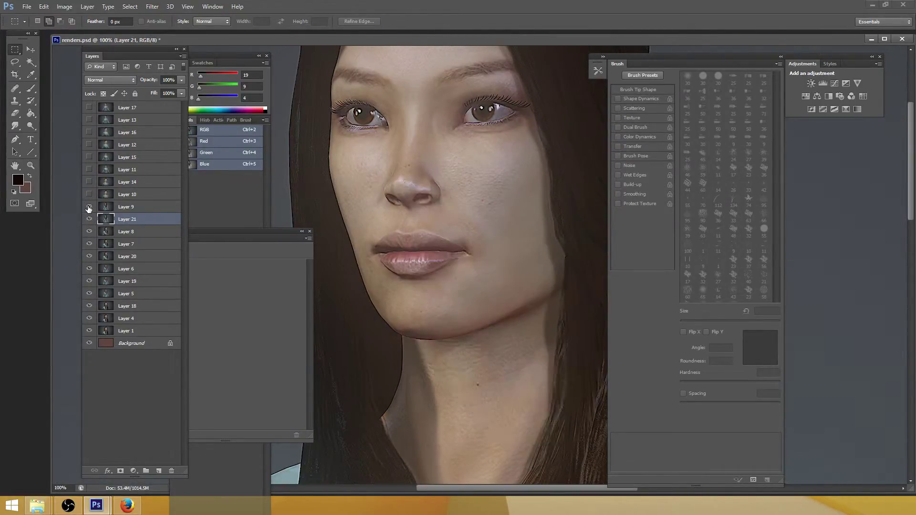
{"action": "left_click", "coordinate": [89, 207]}
{"action": "left_click", "coordinate": [89, 207]}
{"action": "left_click", "coordinate": [88, 207]}
{"action": "left_click", "coordinate": [89, 207]}
{"action": "left_click_drag", "start_coordinate": [495, 173], "coordinate": [454, 187]}
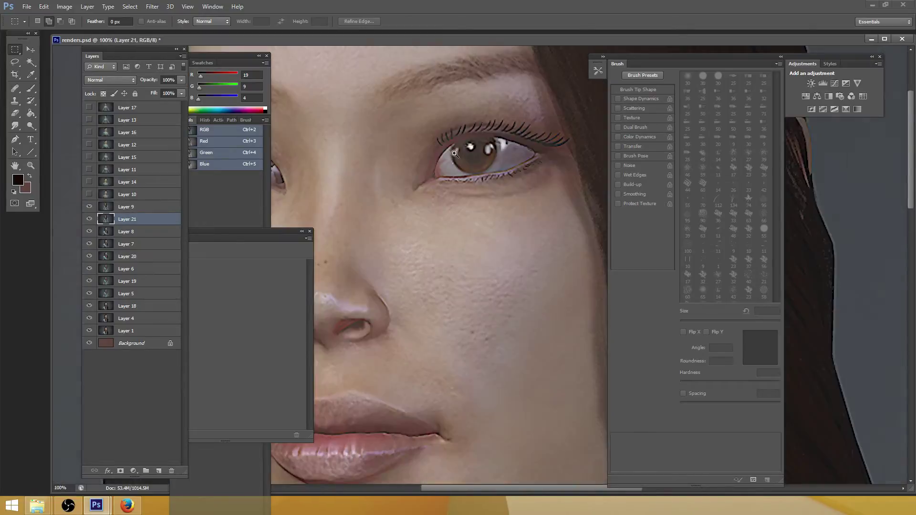
Show Layers 10 through 17 with the full figure in view at 25%, and select Layer 17
{"action": "left_click", "coordinate": [452, 188], "text": "alt"}
{"action": "left_click", "coordinate": [452, 188], "text": "alt"}
{"action": "left_click", "coordinate": [454, 189], "text": "alt"}
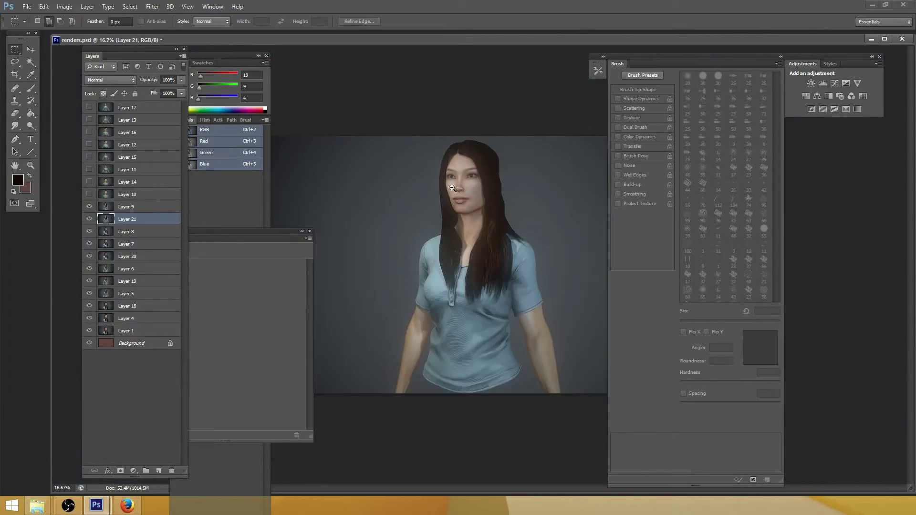
{"action": "left_click", "coordinate": [456, 190], "text": "alt"}
{"action": "left_click", "coordinate": [461, 191]}
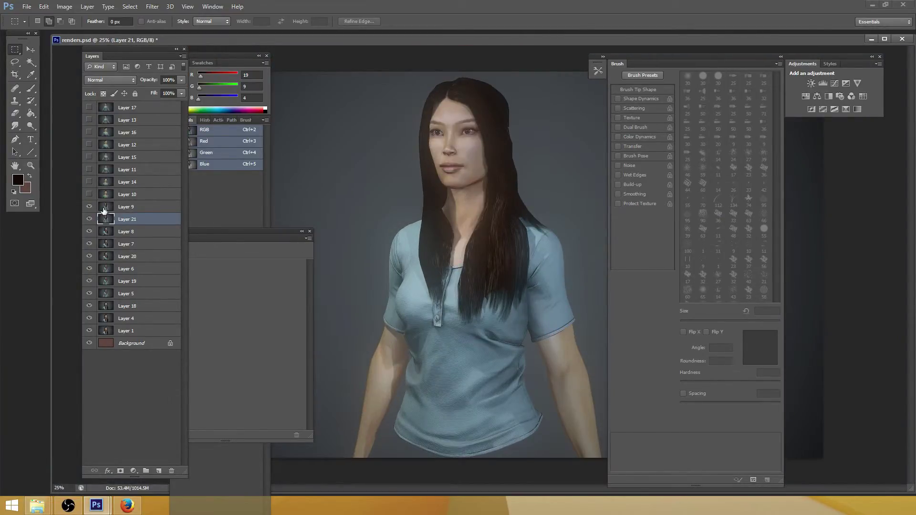
{"action": "left_click_drag", "start_coordinate": [89, 195], "coordinate": [89, 113]}
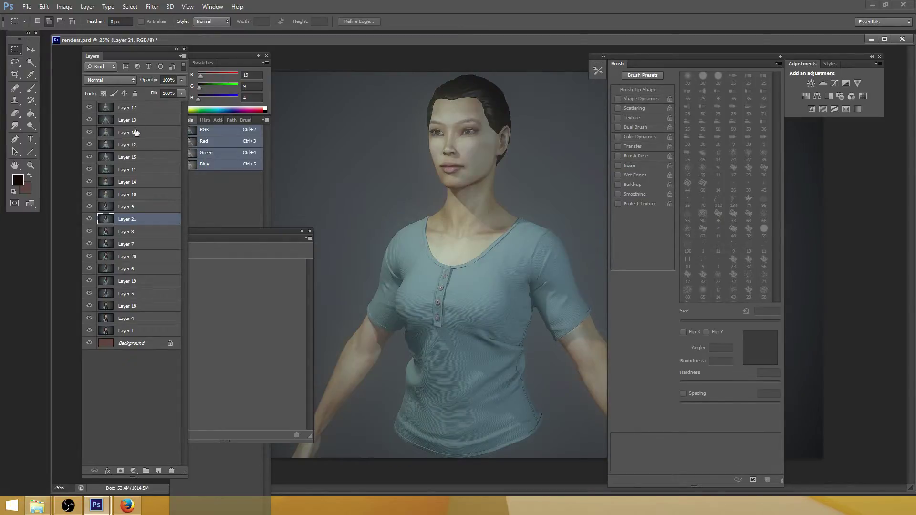
{"action": "left_click", "coordinate": [135, 110]}
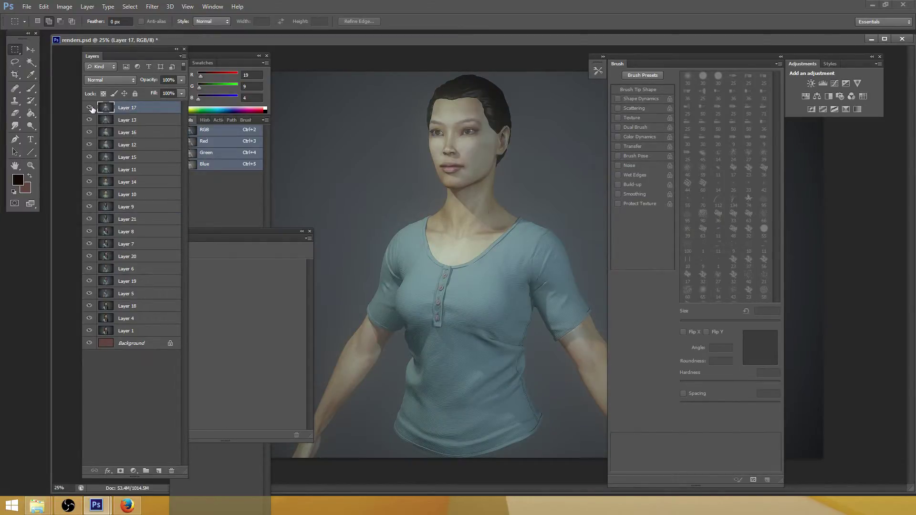
Compare the short-haired renders by hiding Layers 17, 13, 16, 12 and 15 one after another, and inspect the face on Layer 11 at 66.7%
{"action": "left_click", "coordinate": [91, 109]}
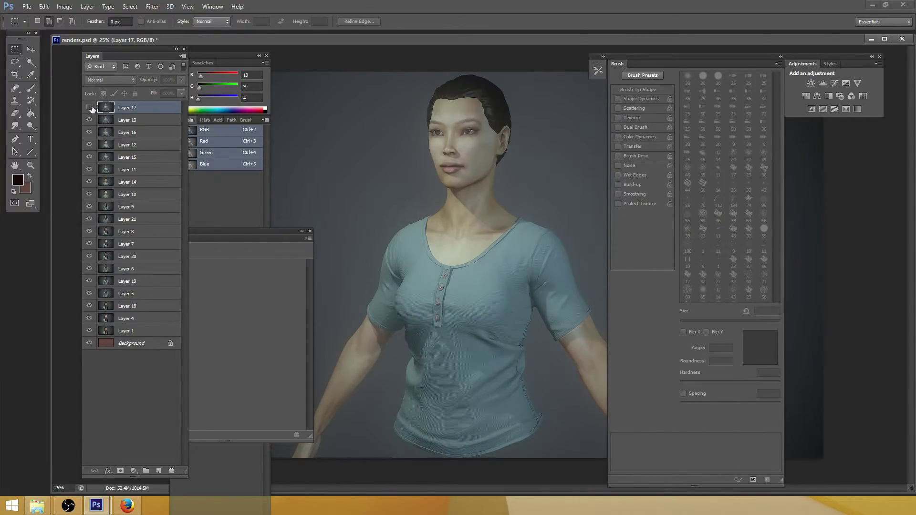
{"action": "left_click", "coordinate": [89, 121]}
{"action": "left_click", "coordinate": [89, 134]}
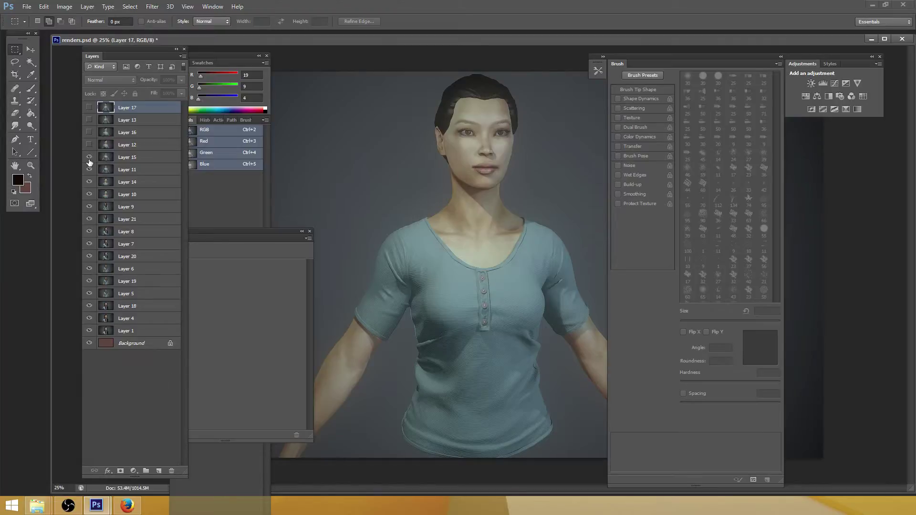
{"action": "left_click", "coordinate": [89, 157]}
{"action": "scroll", "coordinate": [483, 119], "scroll_direction": "up", "scroll_amount": 3}
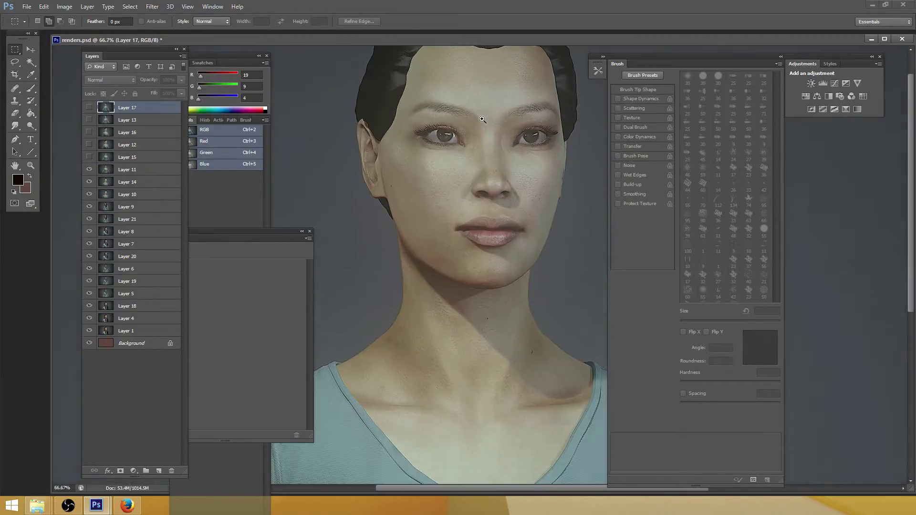
{"action": "scroll", "coordinate": [472, 135], "scroll_direction": "up", "scroll_amount": 1}
{"action": "scroll", "coordinate": [472, 135], "scroll_direction": "down", "scroll_amount": 1}
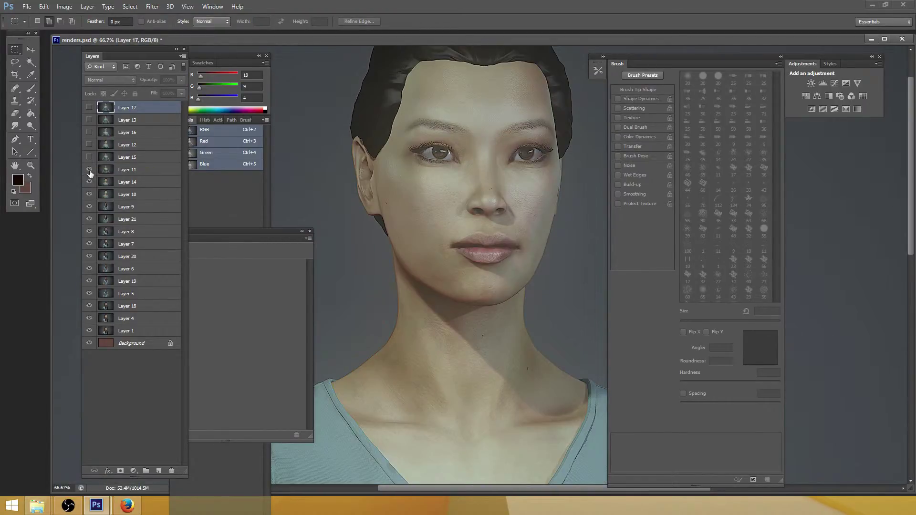
Show Layers 15, 12, 16, 13 and 17 again and save renders.psd
{"action": "left_click_drag", "start_coordinate": [89, 157], "coordinate": [90, 108]}
{"action": "key", "text": "ctrl+s"}
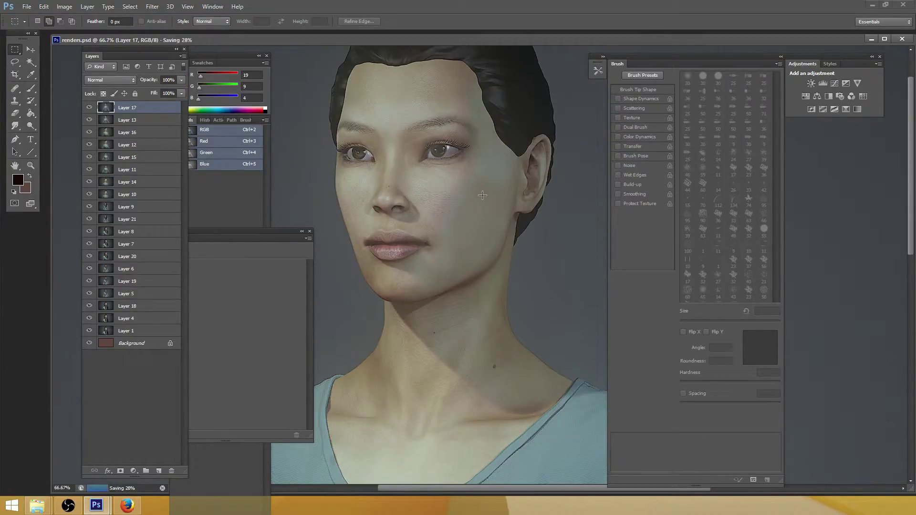
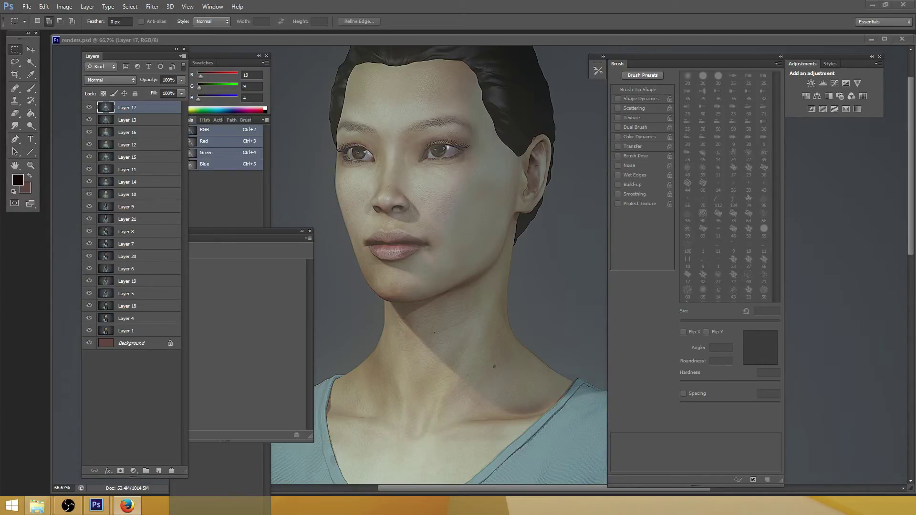
Reposition the floating renders.psd window with the full figure in view at 25%, and select the Lasso tool
{"action": "left_click_drag", "start_coordinate": [236, 38], "coordinate": [7, 19]}
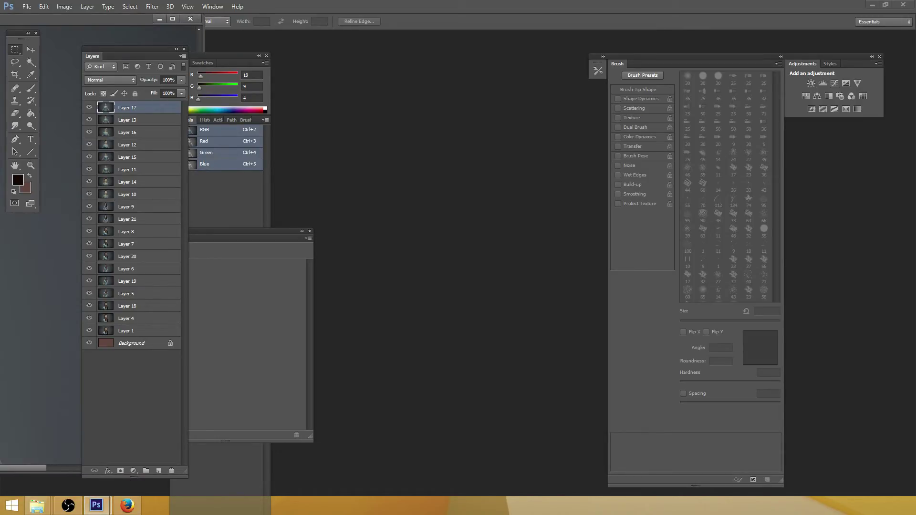
{"action": "left_click_drag", "start_coordinate": [6, 19], "coordinate": [25, 21]}
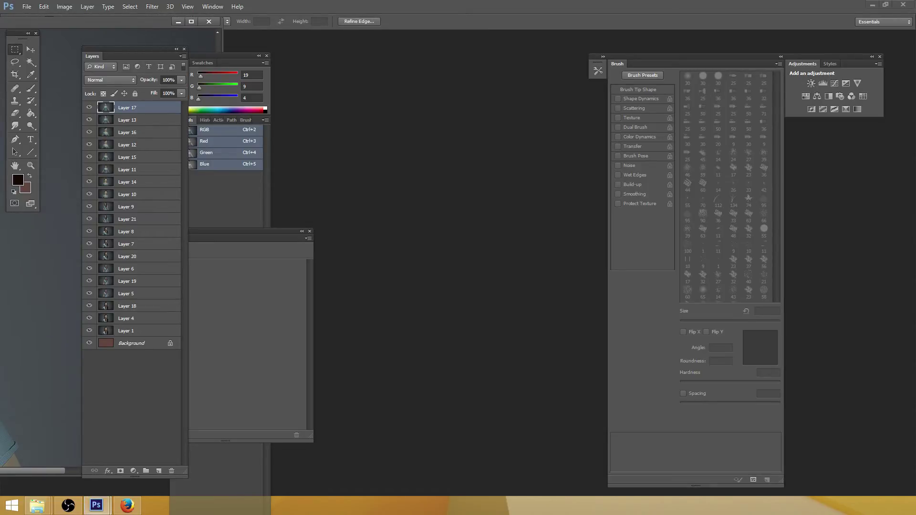
{"action": "left_click", "coordinate": [192, 21]}
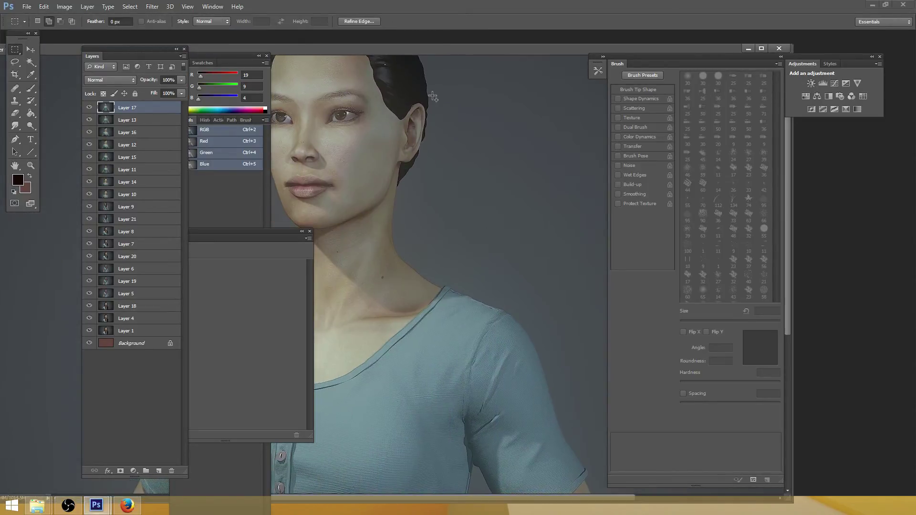
{"action": "left_click", "coordinate": [15, 61]}
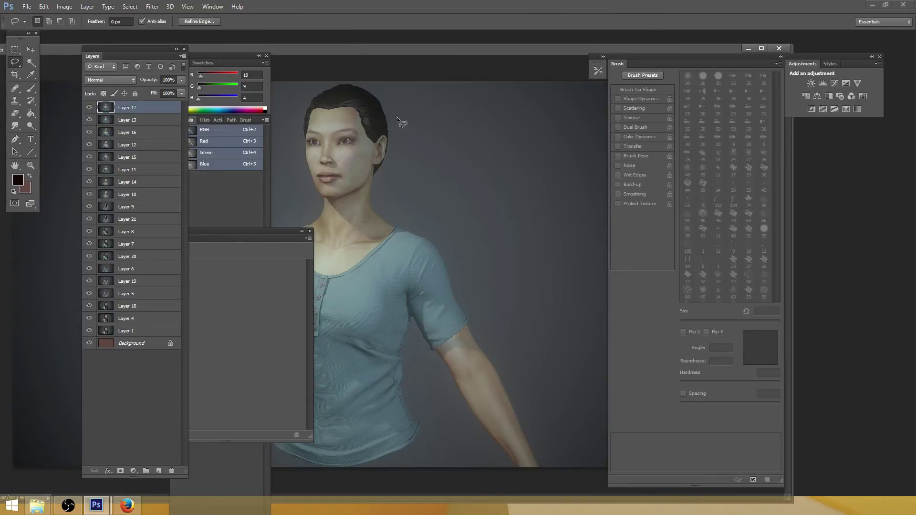
{"action": "left_click_drag", "start_coordinate": [324, 50], "coordinate": [386, 52]}
{"action": "double_click", "coordinate": [385, 51]}
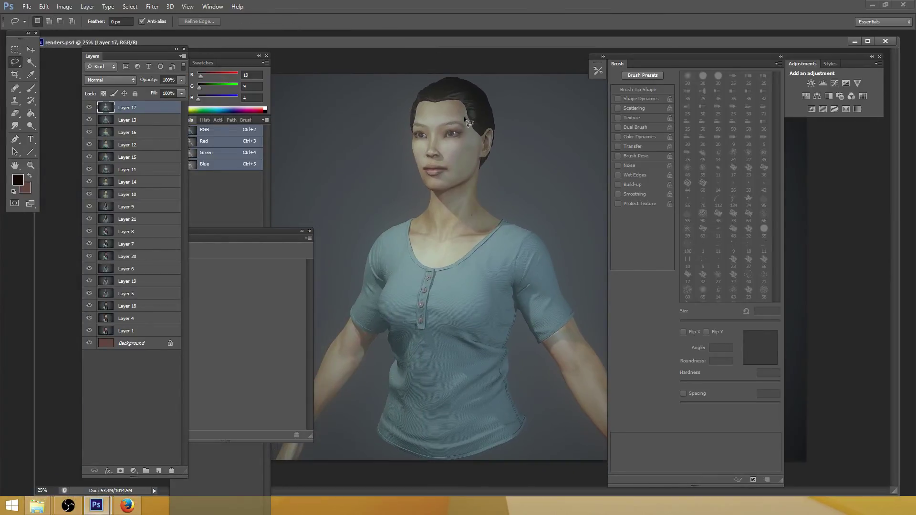